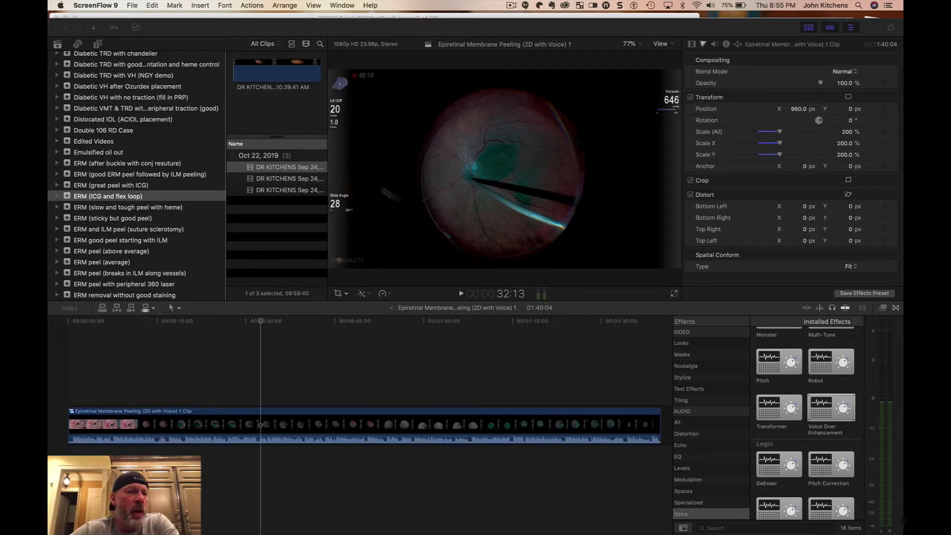
- Select the 2019 & 2020 Surgical Videos library and review its options for creating new items and importing media
{"action": "scroll", "coordinate": [83, 172], "scroll_direction": "up", "scroll_amount": 5}
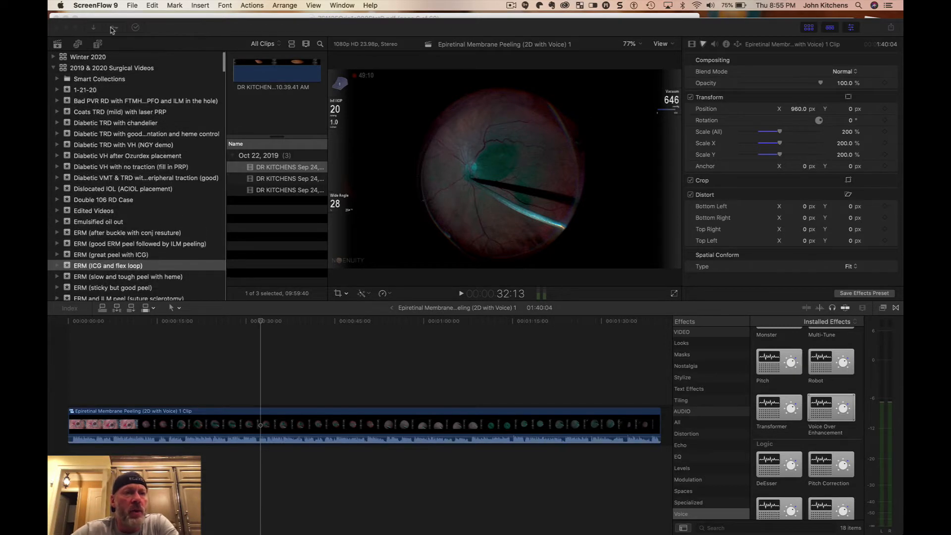
{"action": "left_click", "coordinate": [94, 70]}
{"action": "left_click", "coordinate": [94, 70]}
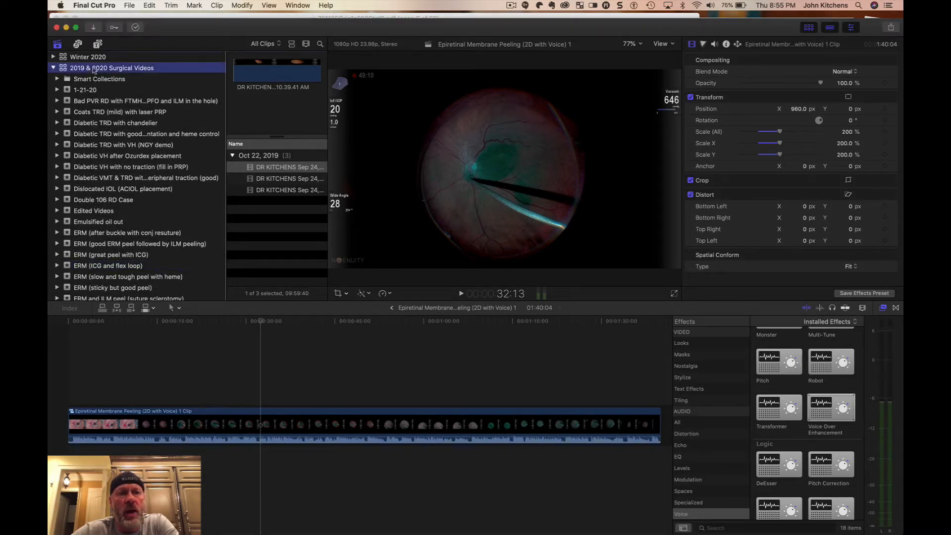
{"action": "left_click", "coordinate": [130, 5]}
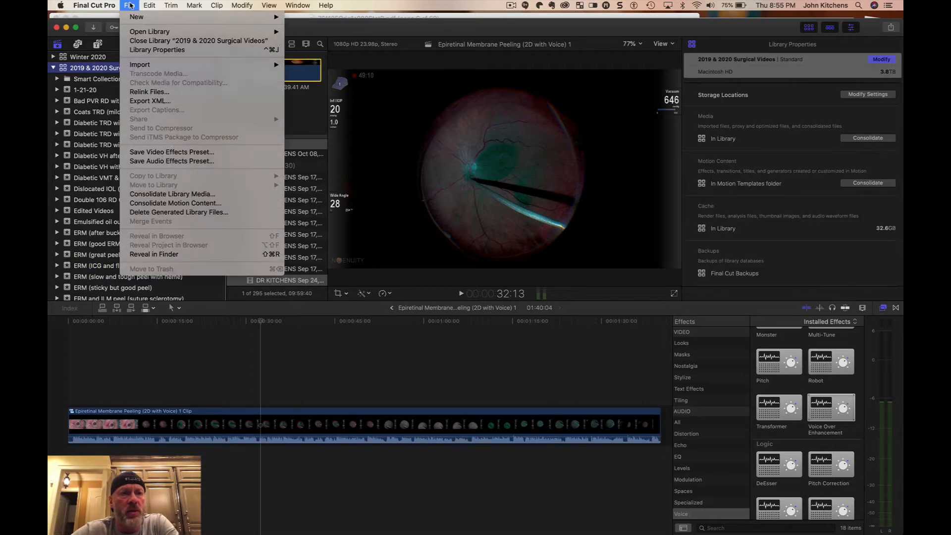
{"action": "mouse_move", "coordinate": [138, 17]}
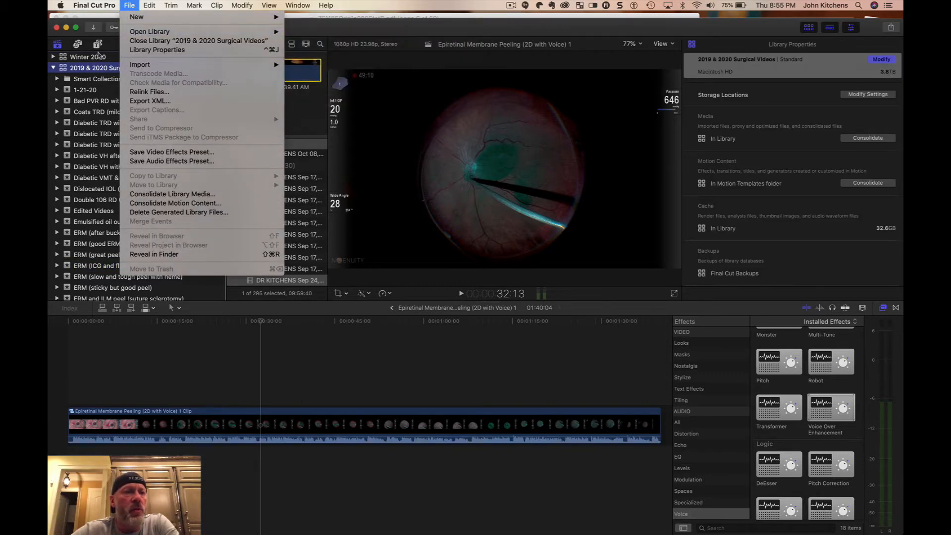
{"action": "mouse_move", "coordinate": [253, 18]}
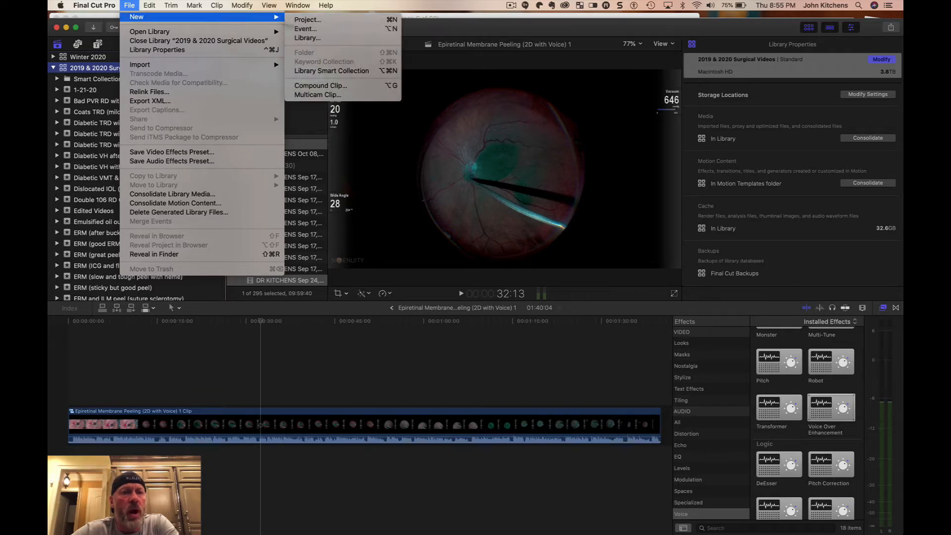
{"action": "left_click", "coordinate": [429, 35]}
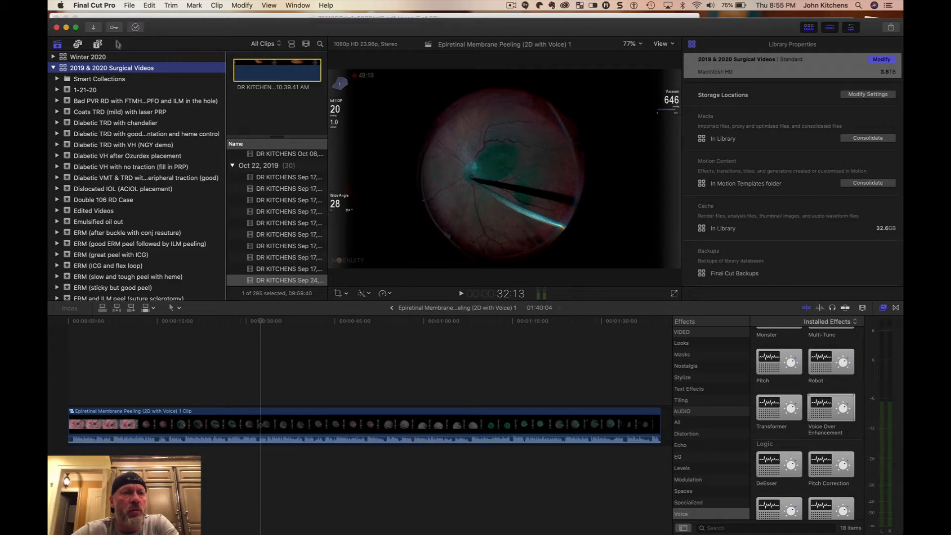
{"action": "left_click", "coordinate": [129, 6]}
{"action": "mouse_move", "coordinate": [157, 65]}
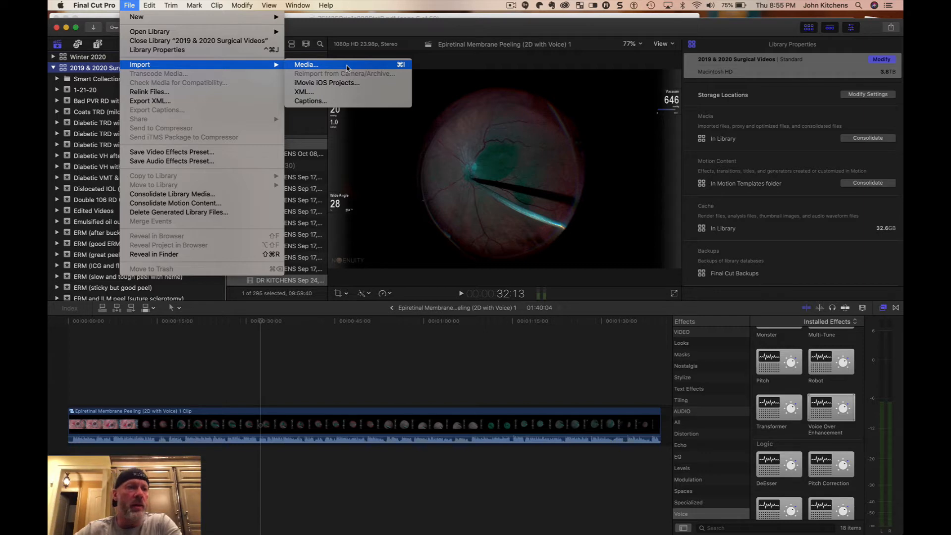
{"action": "left_click", "coordinate": [74, 198]}
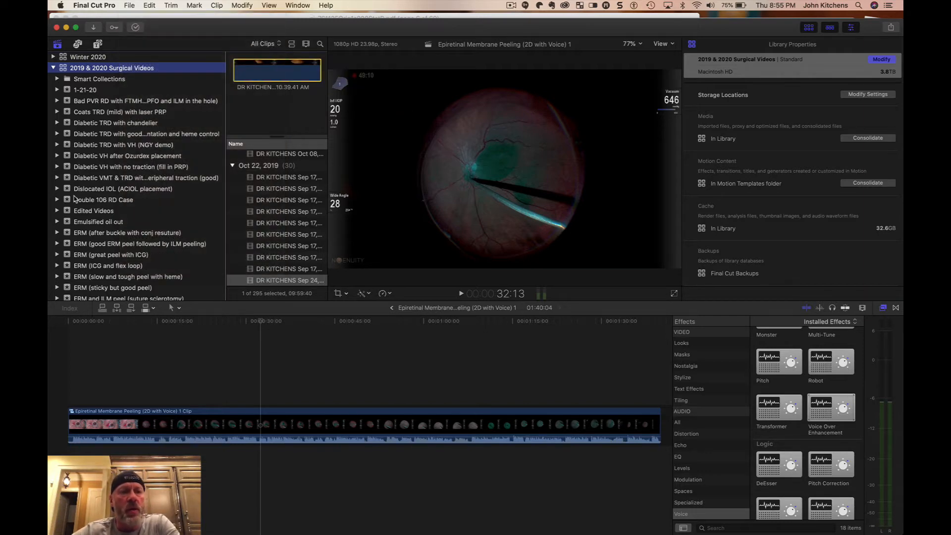
- Start a new project in the ERM (ICG and flex loop) event, named "ERM with Flex Loop (3D with voice)"
{"action": "scroll", "coordinate": [77, 188], "scroll_direction": "down", "scroll_amount": 5}
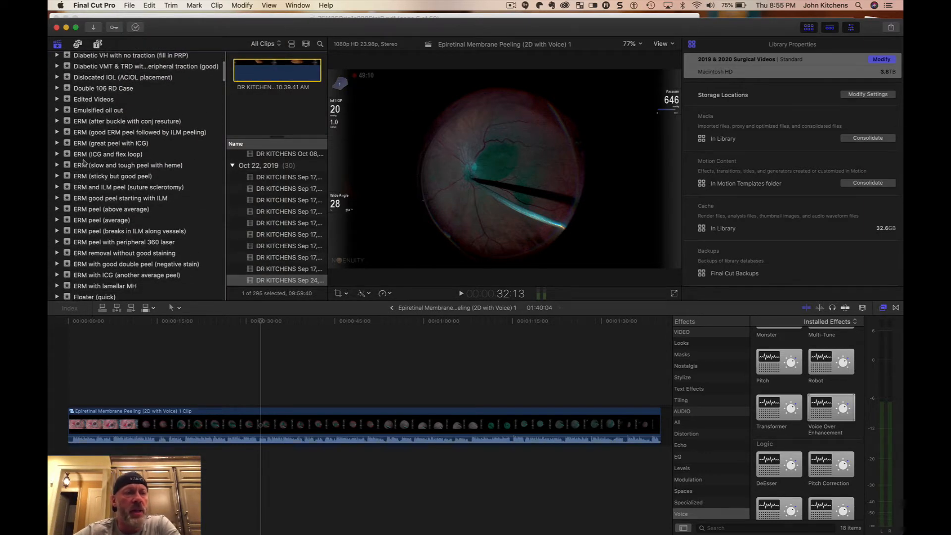
{"action": "left_click", "coordinate": [86, 155]}
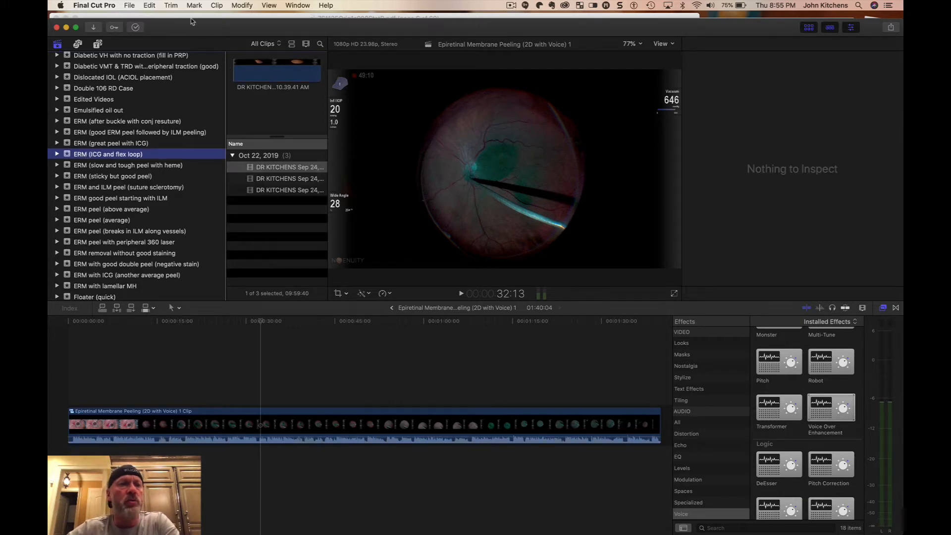
{"action": "left_click", "coordinate": [128, 5]}
{"action": "mouse_move", "coordinate": [140, 17]}
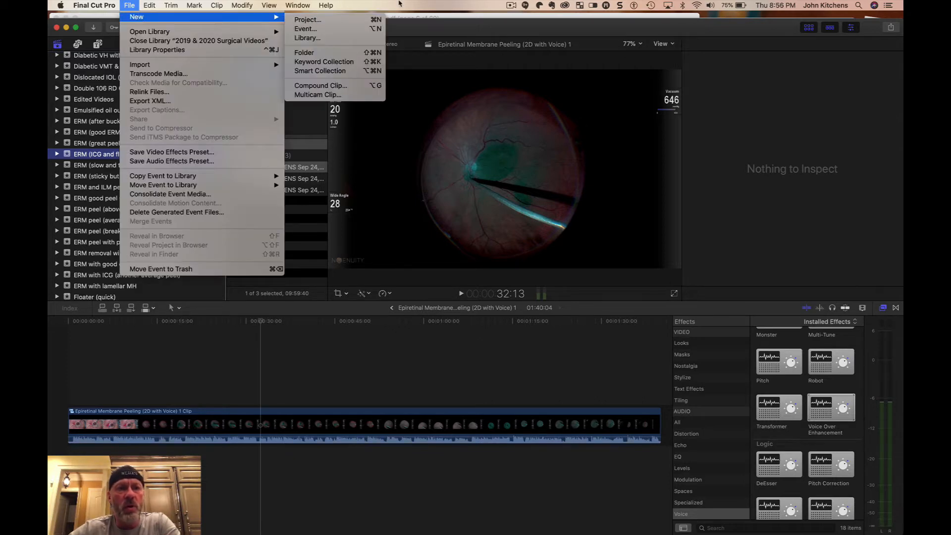
{"action": "left_click", "coordinate": [365, 19]}
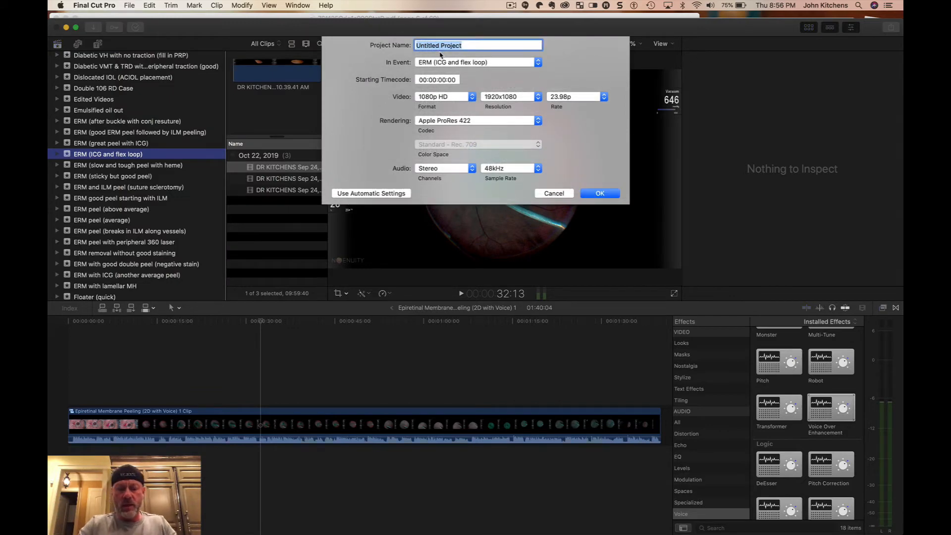
{"action": "type", "text": "ERM with "}
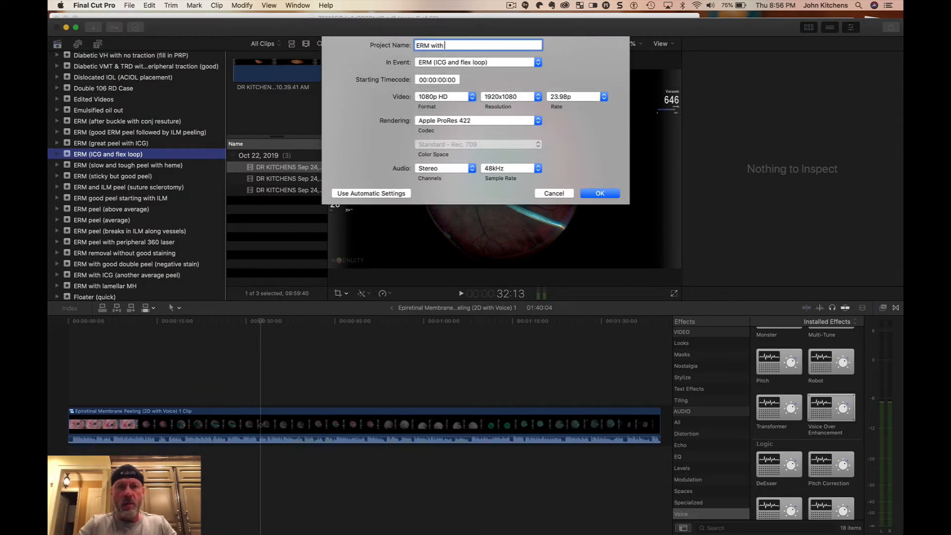
{"action": "type", "text": "Flex"}
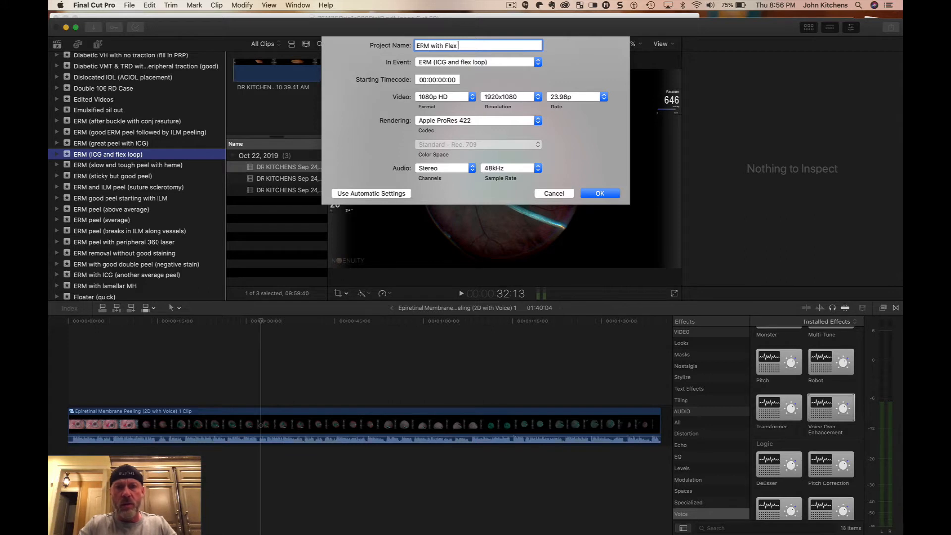
{"action": "type", "text": " Loop (3D "}
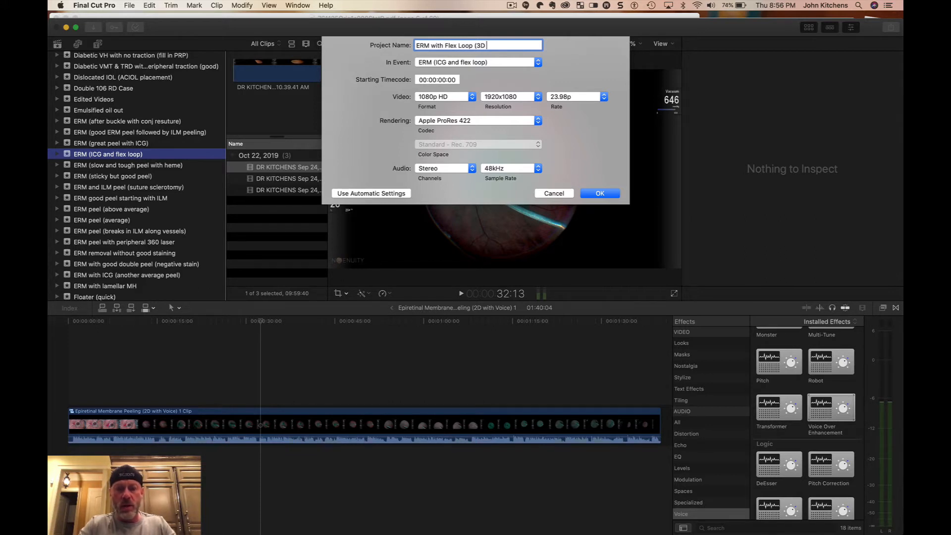
{"action": "type", "text": "with voice)"}
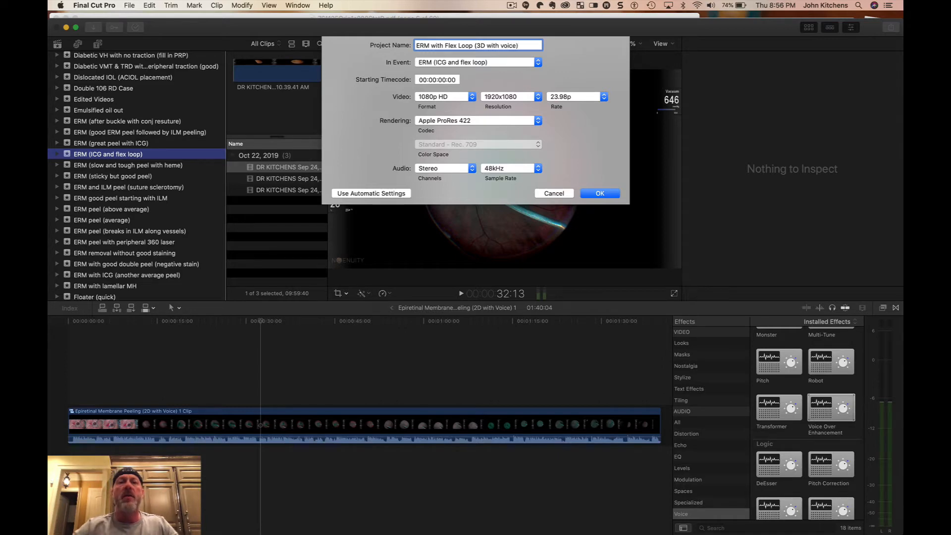
- Set the project's video format to Custom with a 3840 x 1080 resolution, create the project and select it
{"action": "left_click", "coordinate": [467, 97]}
{"action": "left_click", "coordinate": [430, 188]}
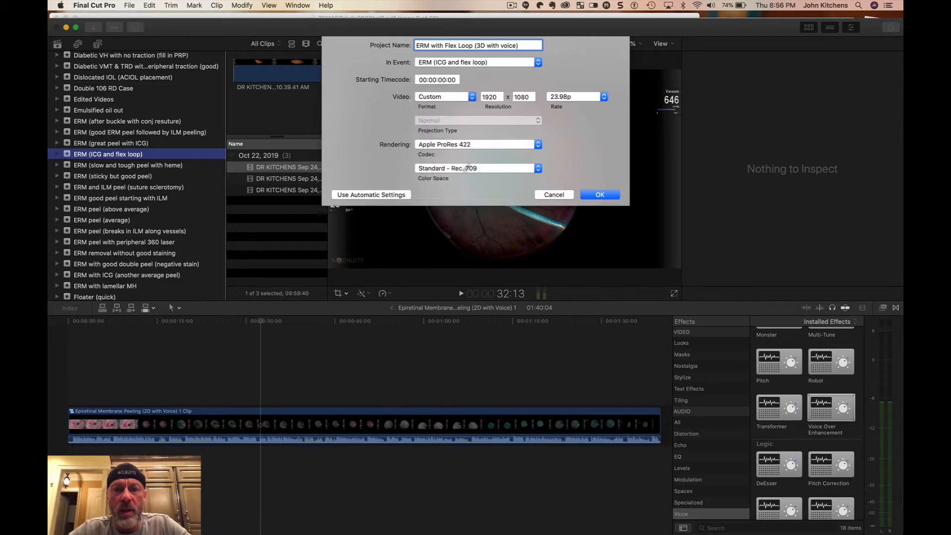
{"action": "double_click", "coordinate": [496, 95]}
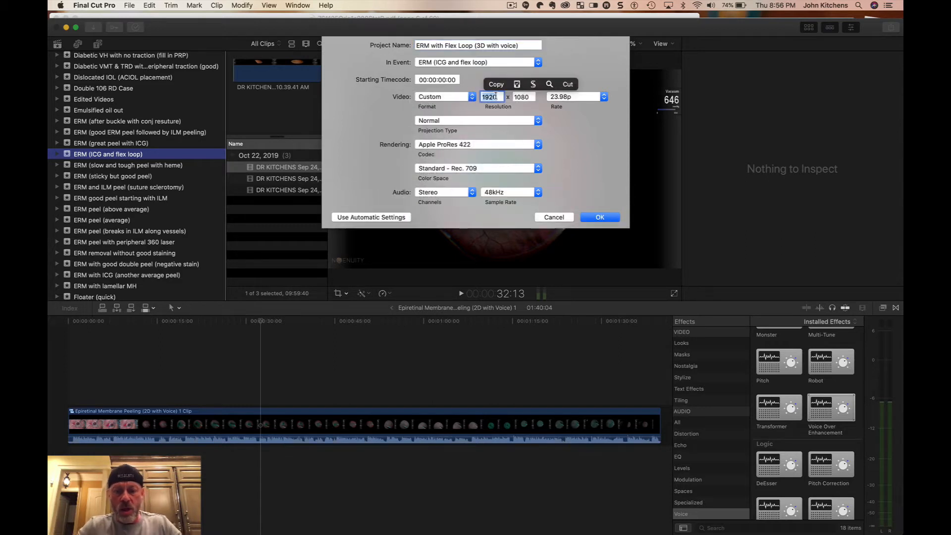
{"action": "type", "text": "3840"}
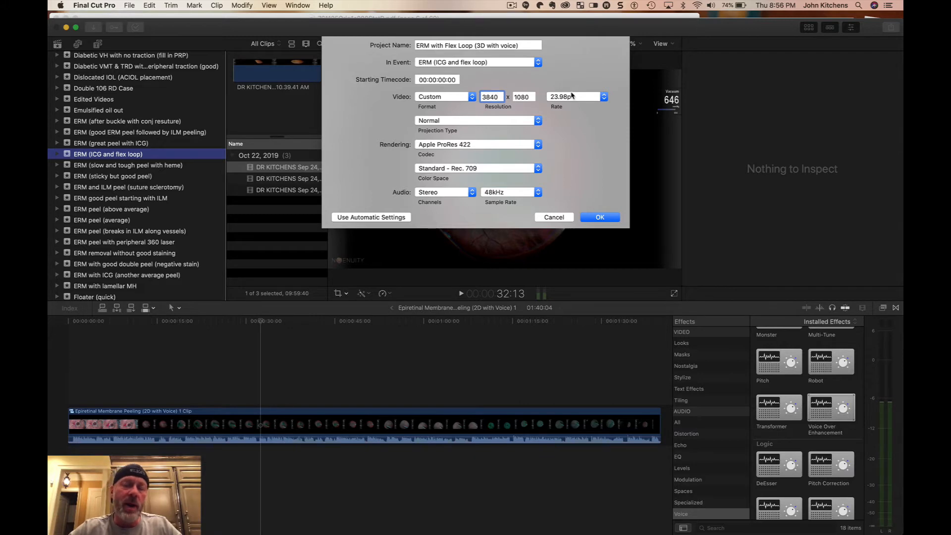
{"action": "left_click", "coordinate": [600, 218]}
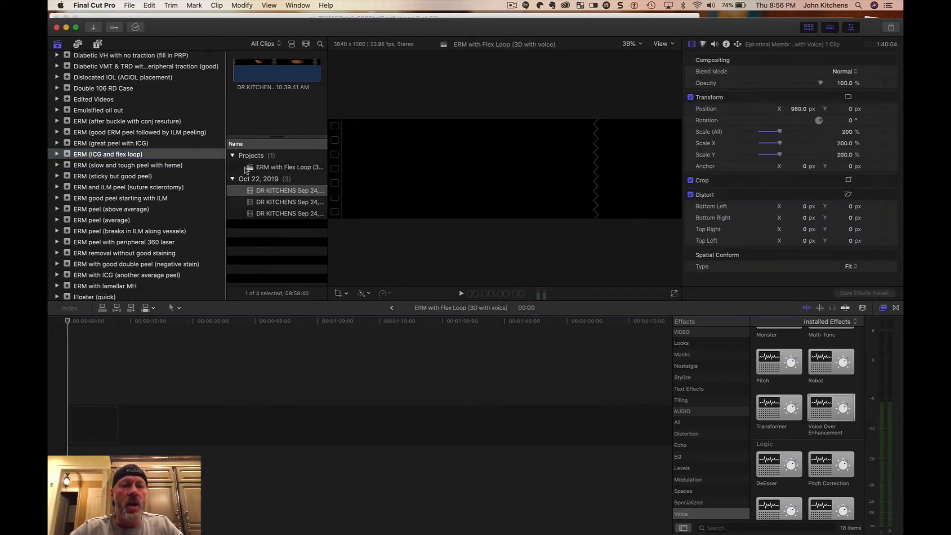
{"action": "left_click", "coordinate": [250, 168]}
{"action": "left_click", "coordinate": [346, 323]}
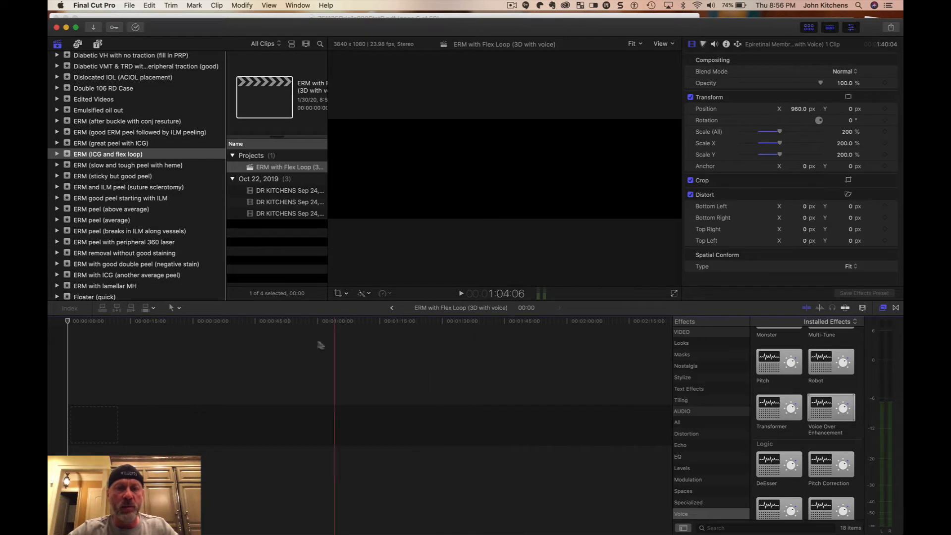
- Append a segment of about 4.6 seconds, starting near 1:45, from the Sep 24, 2019 10.39.41 AM clip to the timeline
{"action": "left_click", "coordinate": [261, 193]}
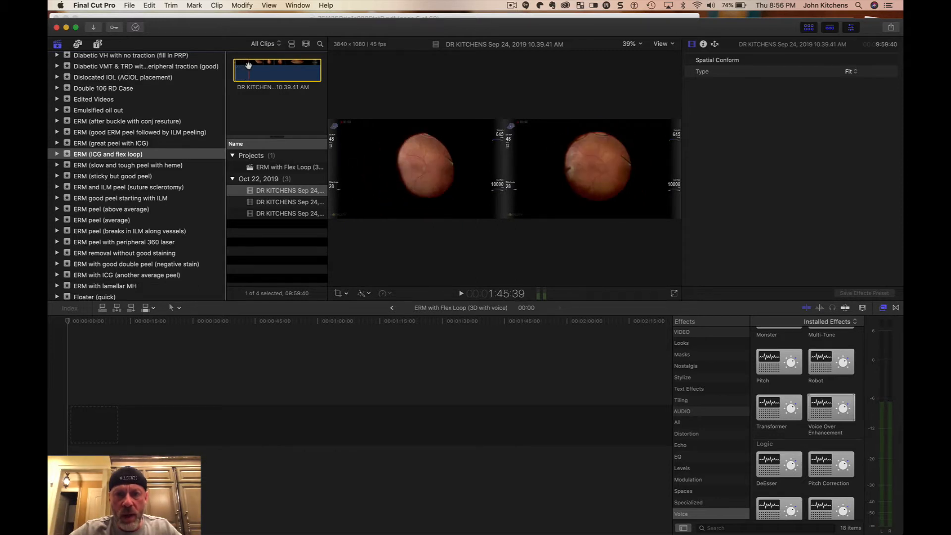
{"action": "key", "text": "i"}
{"action": "key", "text": "space"}
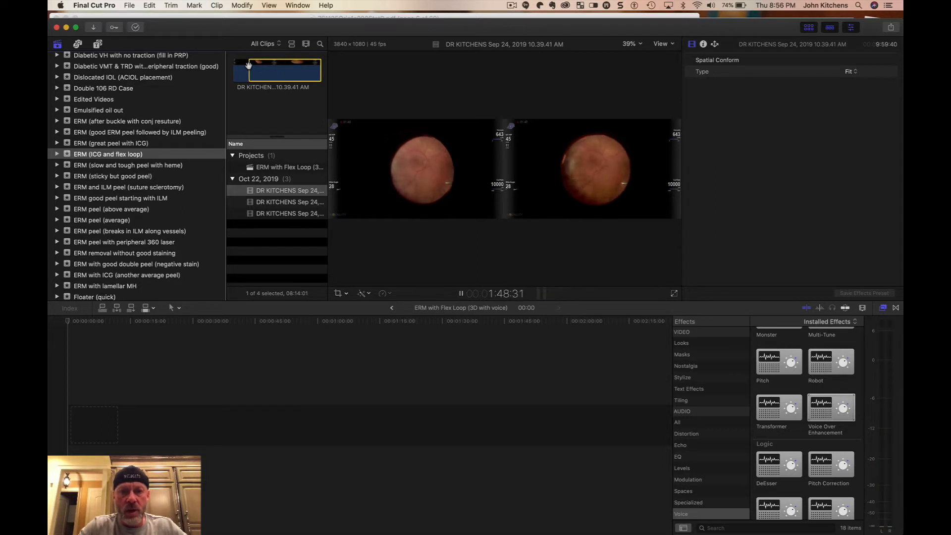
{"action": "key", "text": "o"}
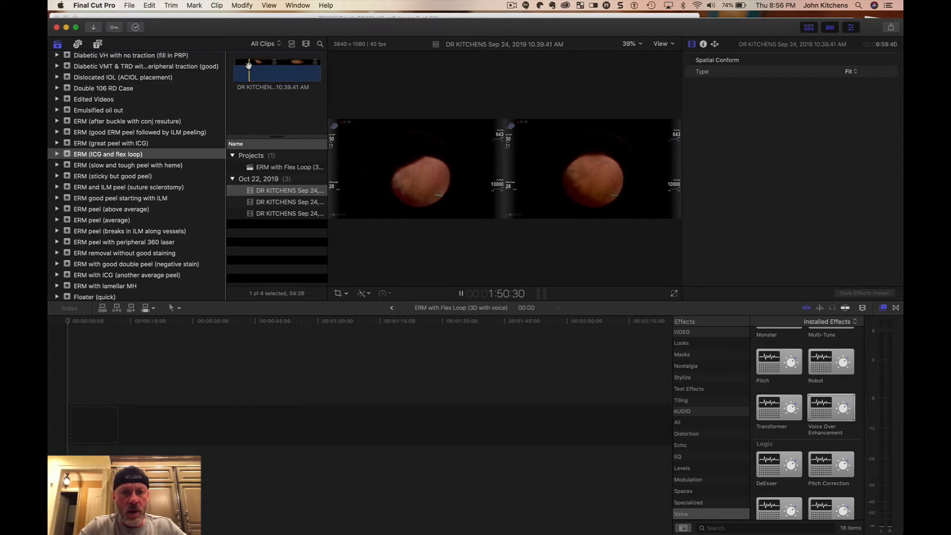
{"action": "key", "text": "e"}
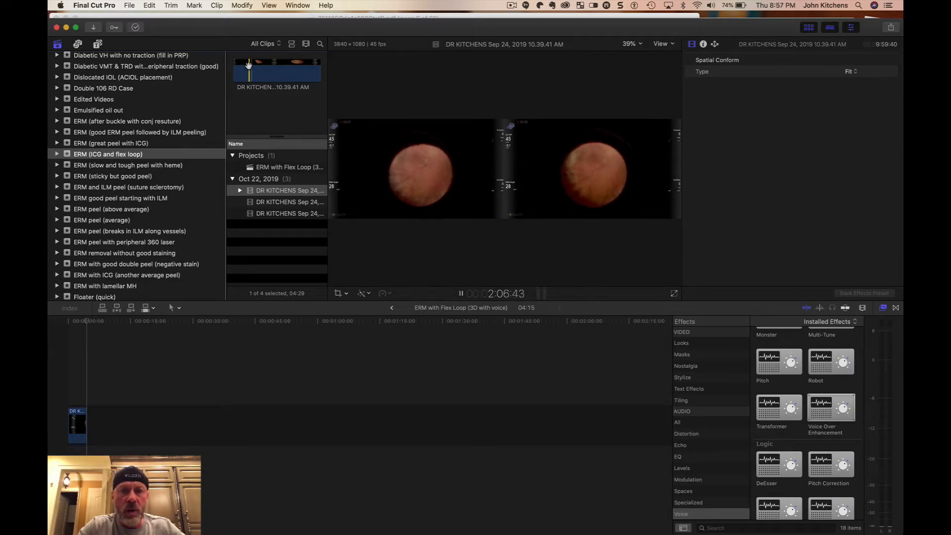
- Append a segment of about 6.5 seconds showing the green dye, starting near 2:11 in the same clip
{"action": "key", "text": "i"}
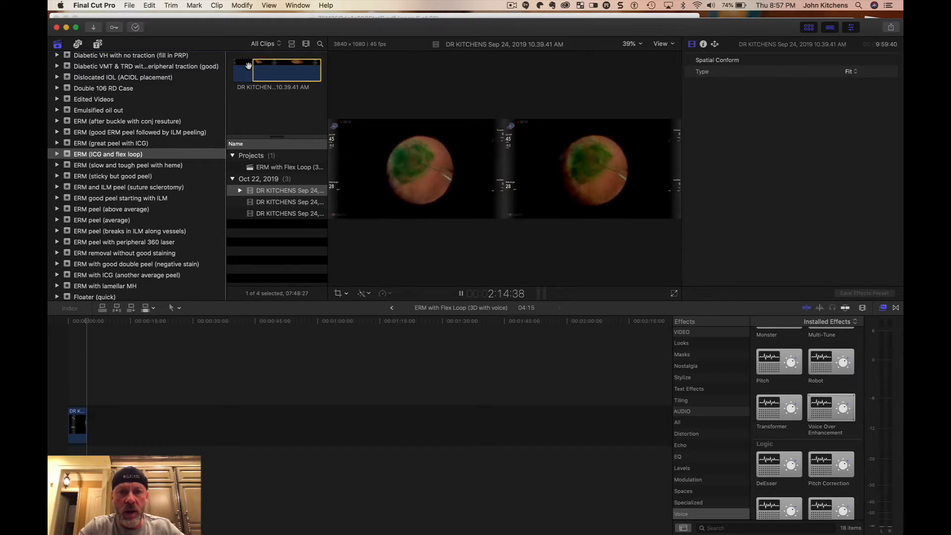
{"action": "key", "text": "o"}
{"action": "key", "text": "e"}
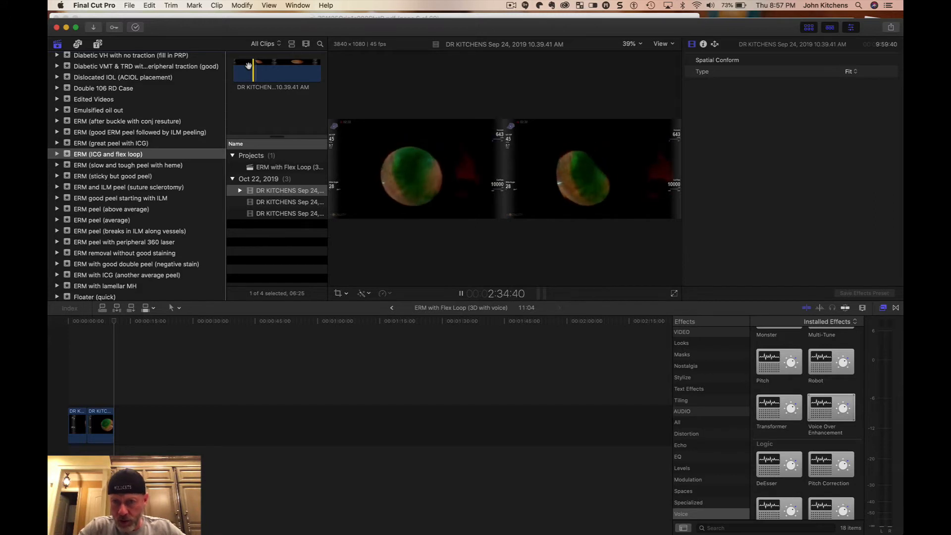
- Append two more source segments to the timeline: about 5 seconds from near 2:36 and about 2 seconds from near 3:02
{"action": "key", "text": "i"}
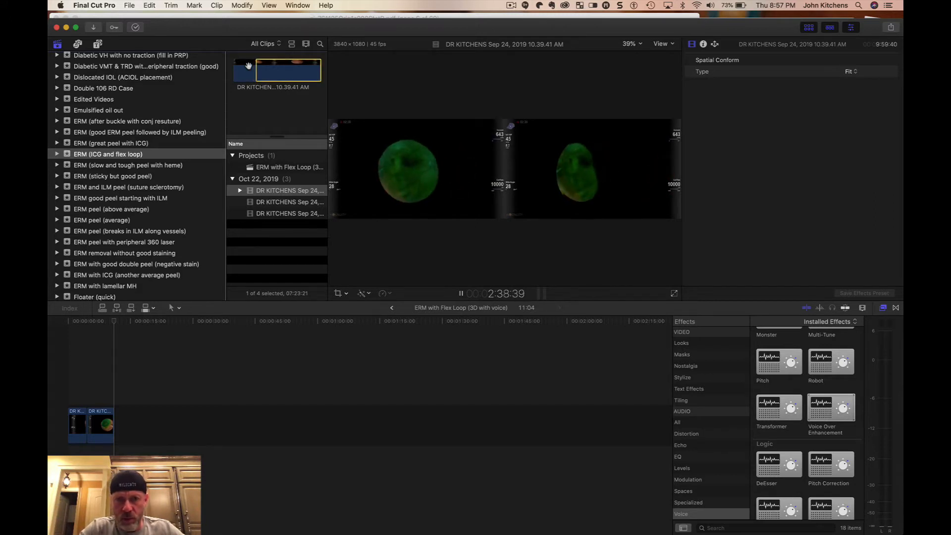
{"action": "key", "text": "o"}
{"action": "key", "text": "e"}
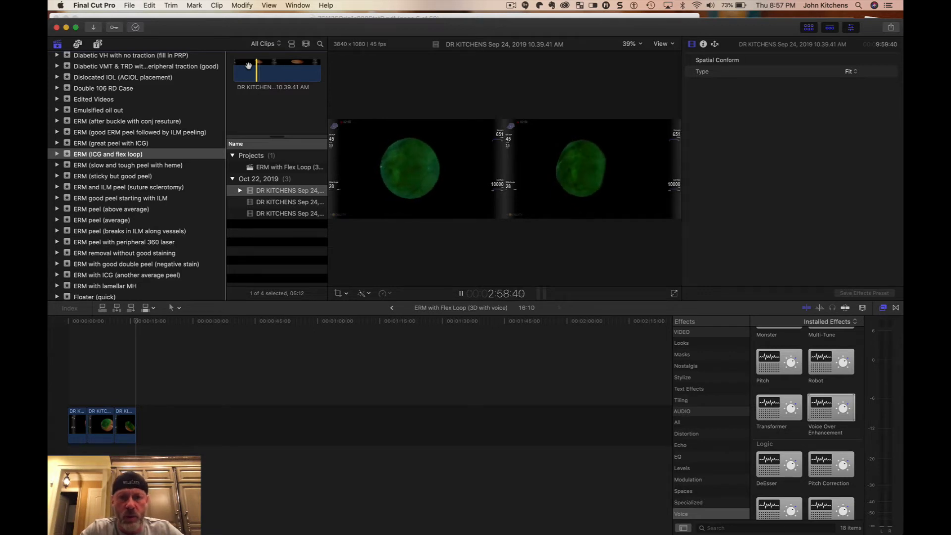
{"action": "key", "text": "i"}
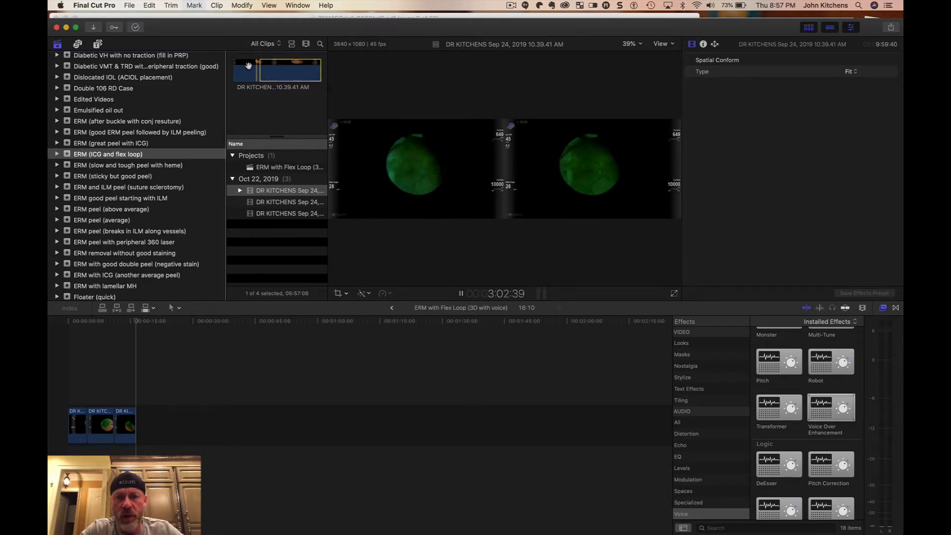
{"action": "key", "text": "o"}
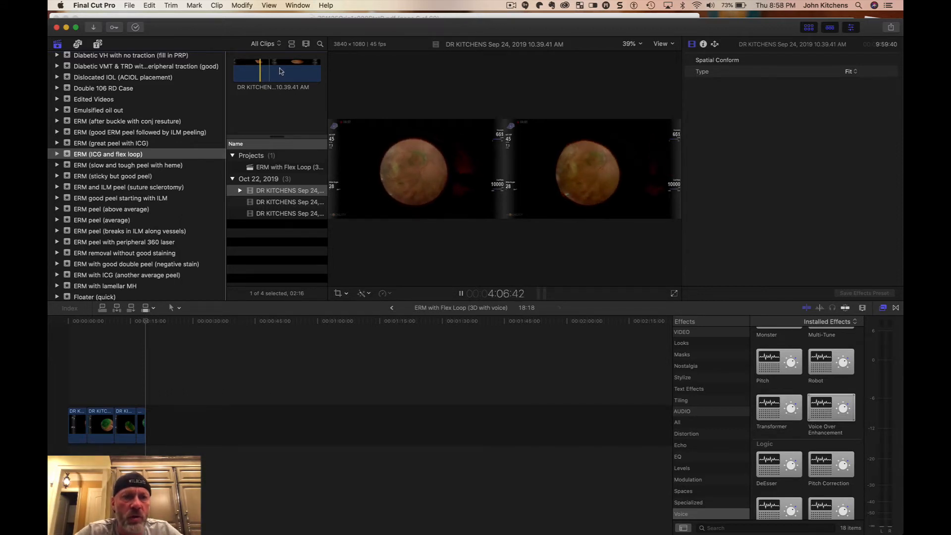
- Append a segment of about 5.7 seconds, starting near 5:14 in the 10.39.41 AM clip, to the timeline
{"action": "key", "text": "space"}
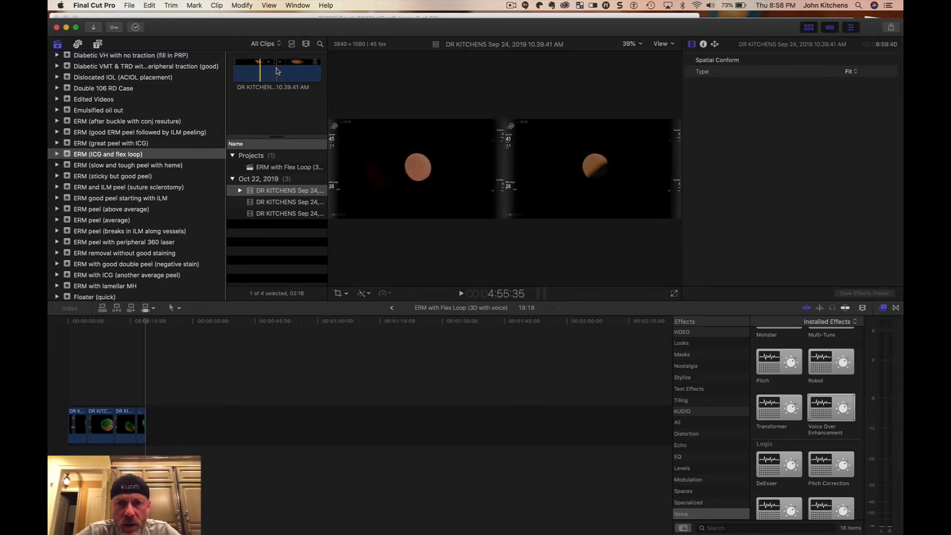
{"action": "left_click", "coordinate": [276, 72]}
{"action": "key", "text": "space"}
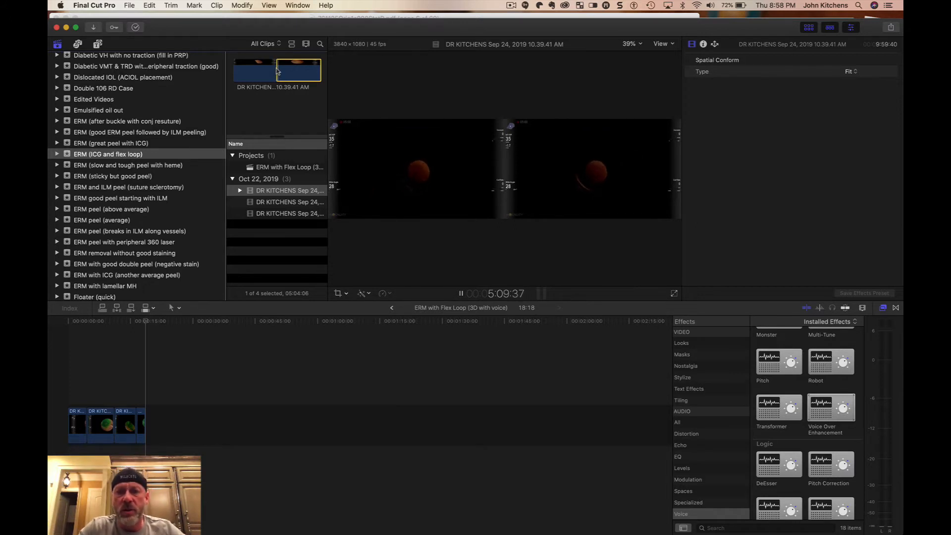
{"action": "key", "text": "i"}
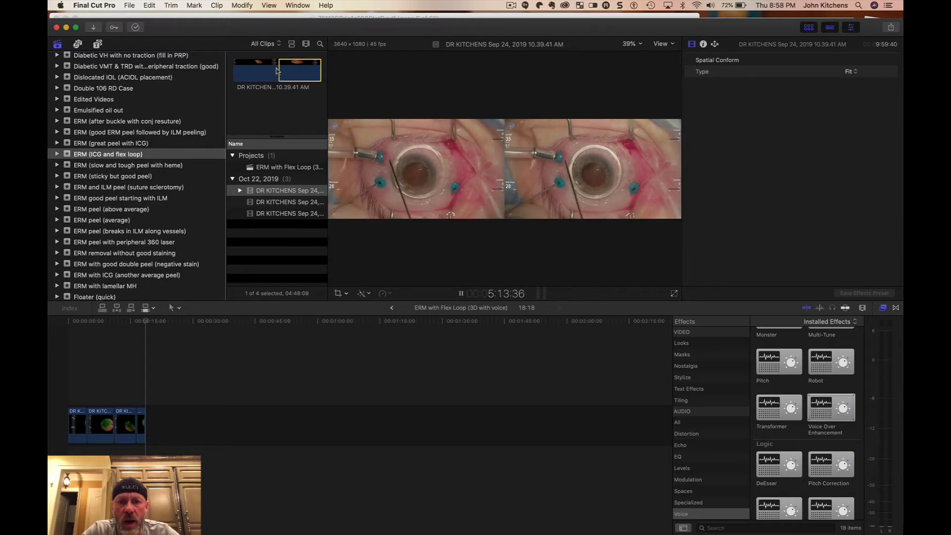
{"action": "key", "text": "i"}
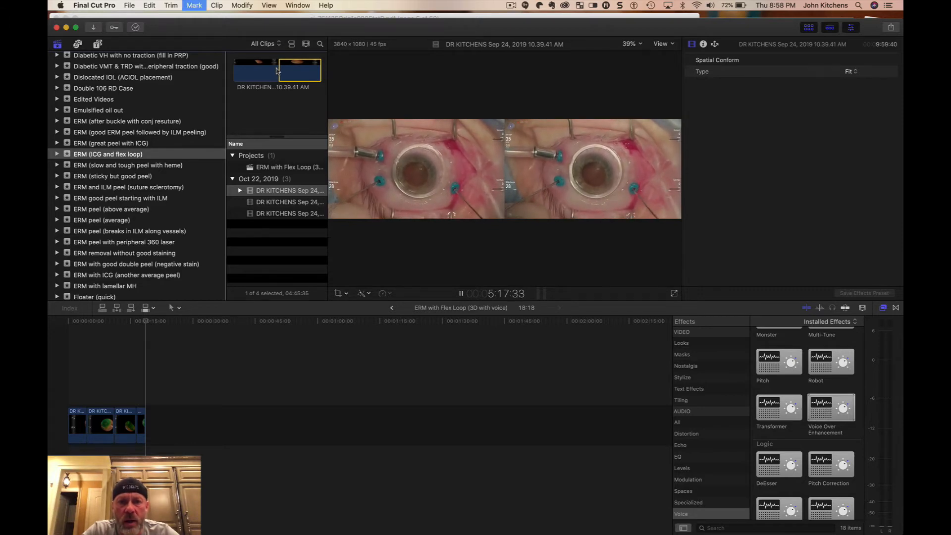
{"action": "key", "text": "o"}
{"action": "key", "text": "e"}
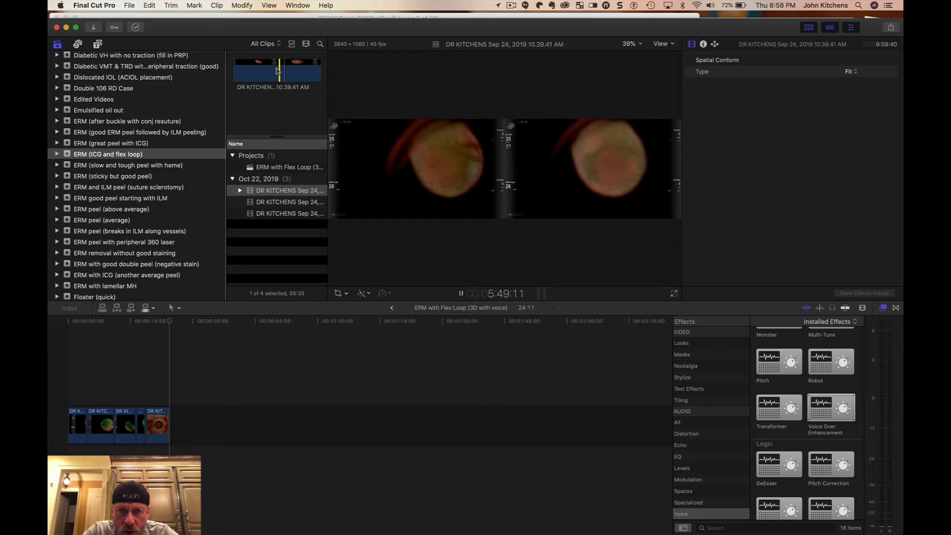
- Append a 28-second segment, starting near 5:51 in the same clip, to the timeline
{"action": "key", "text": "i"}
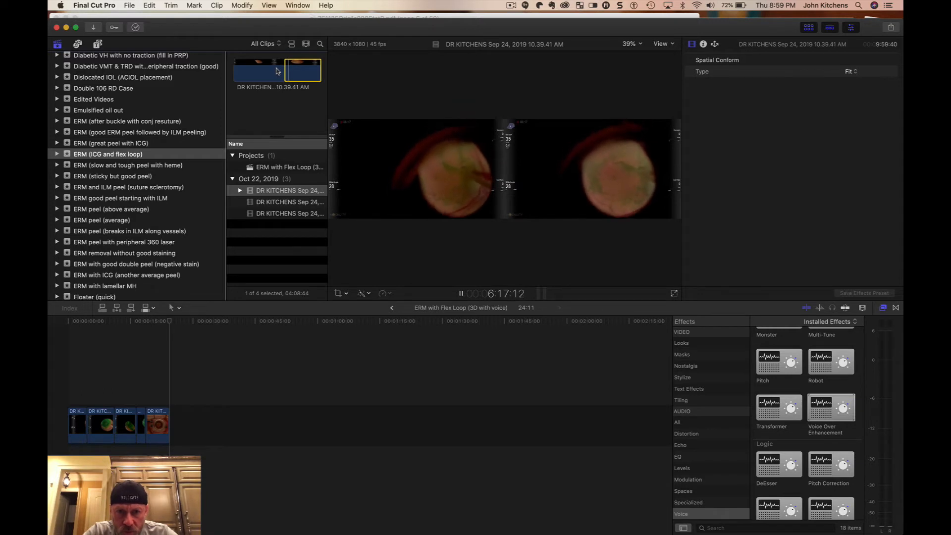
{"action": "key", "text": "o"}
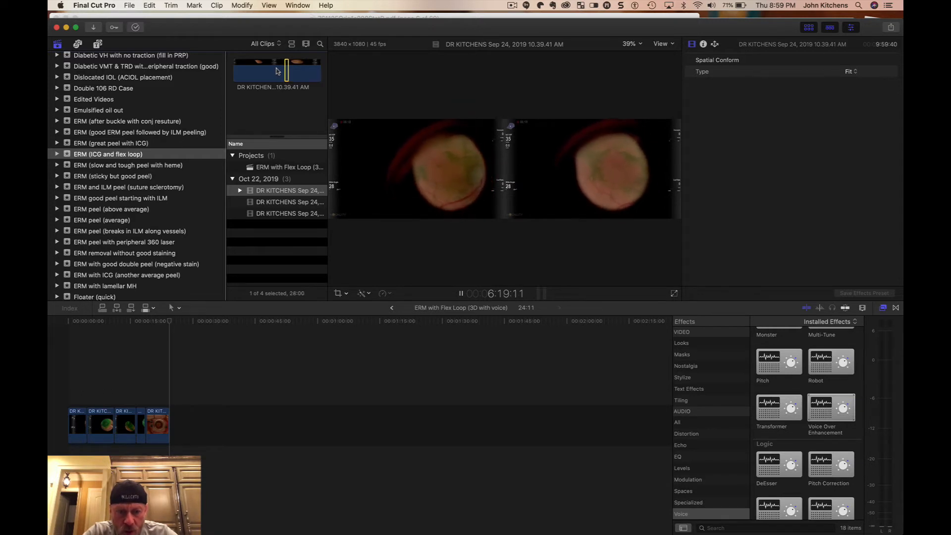
{"action": "key", "text": "e"}
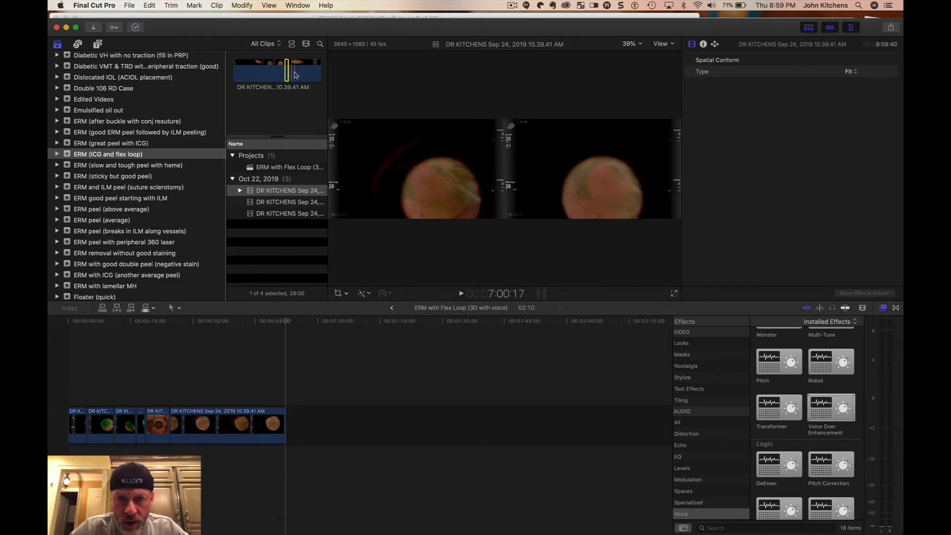
- Append two more segments of the same clip: about 14 seconds from near 7:00 and about 7.4 seconds from shortly before 8:02
{"action": "key", "text": "i"}
{"action": "key", "text": "space"}
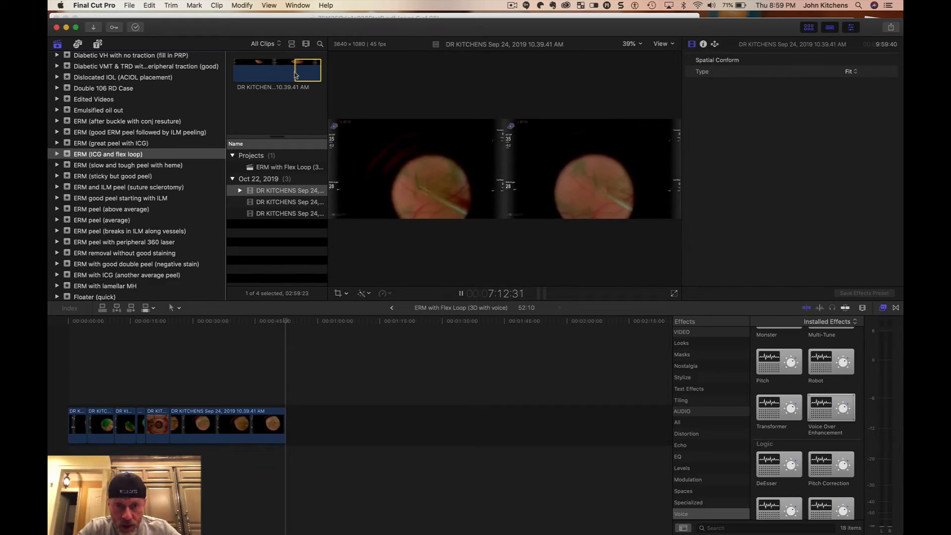
{"action": "left_click_drag", "start_coordinate": [295, 74], "coordinate": [296, 75]}
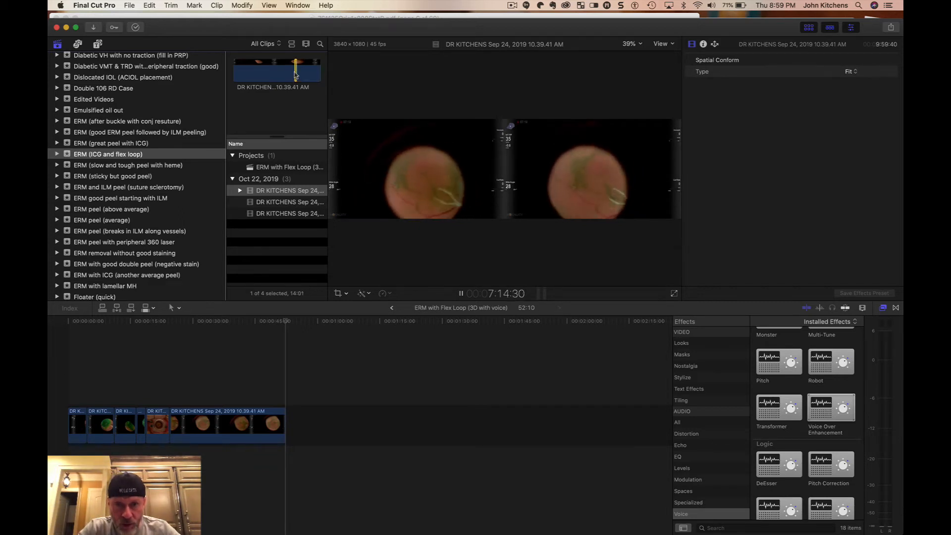
{"action": "key", "text": "e"}
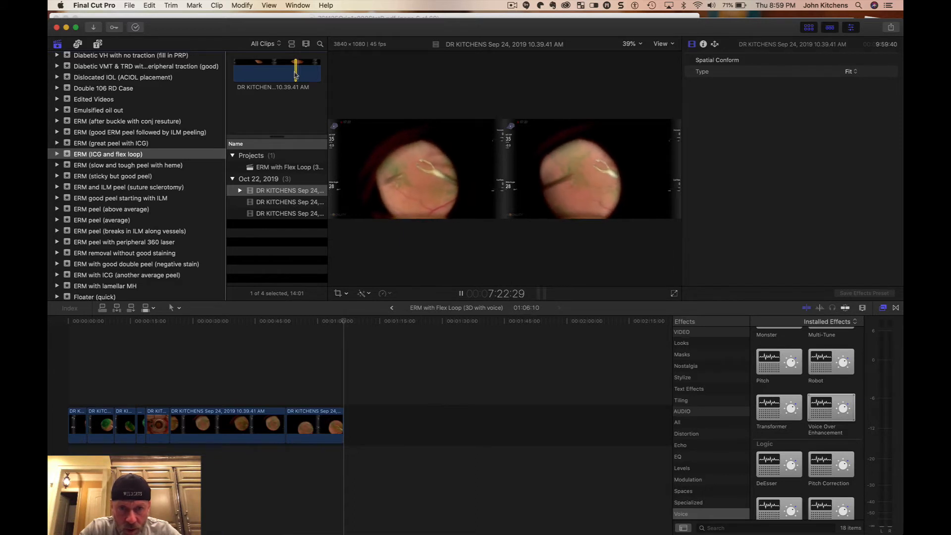
{"action": "key", "text": "i"}
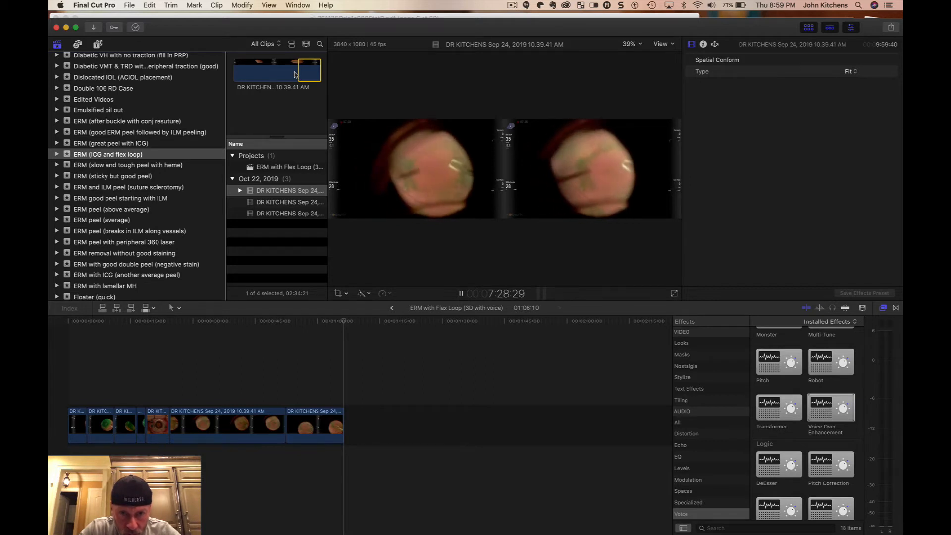
{"action": "key", "text": "i"}
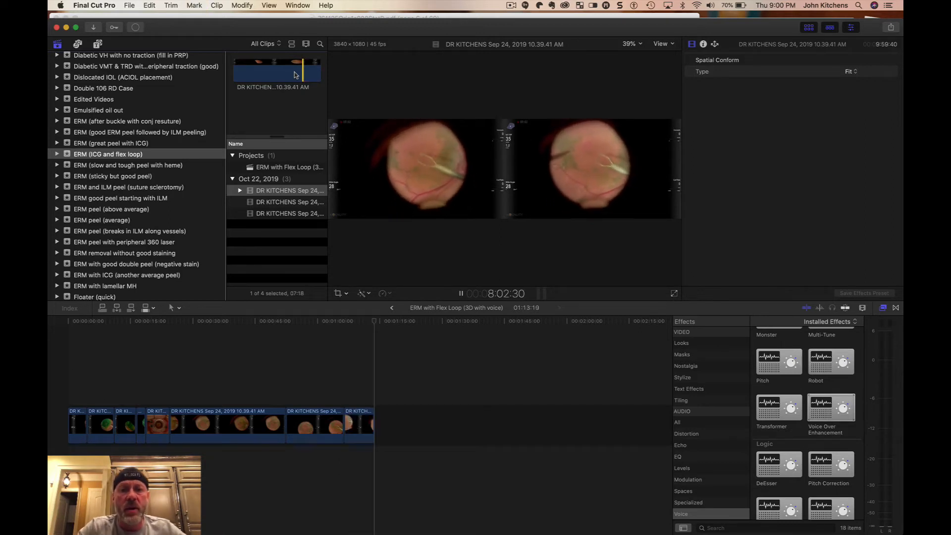
{"action": "key", "text": "i"}
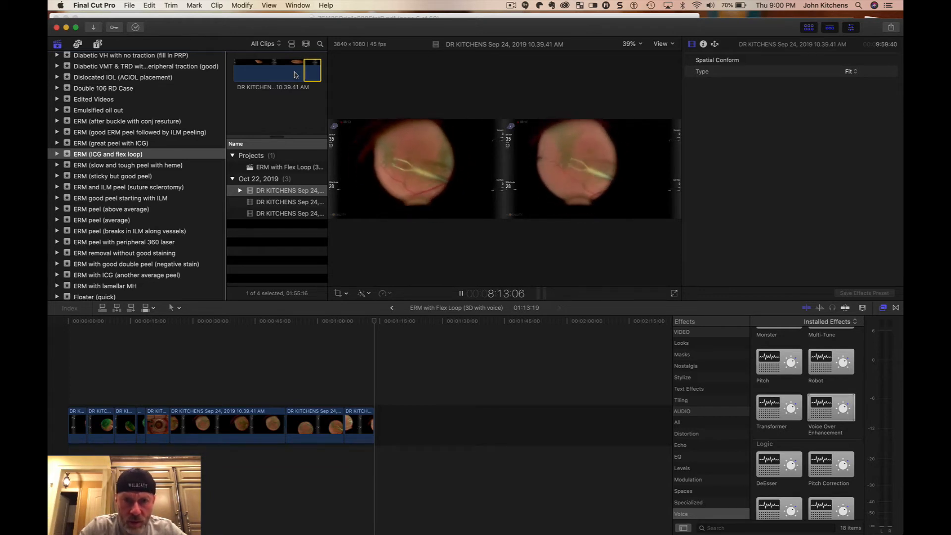
{"action": "key", "text": "i"}
{"action": "key", "text": "i"}
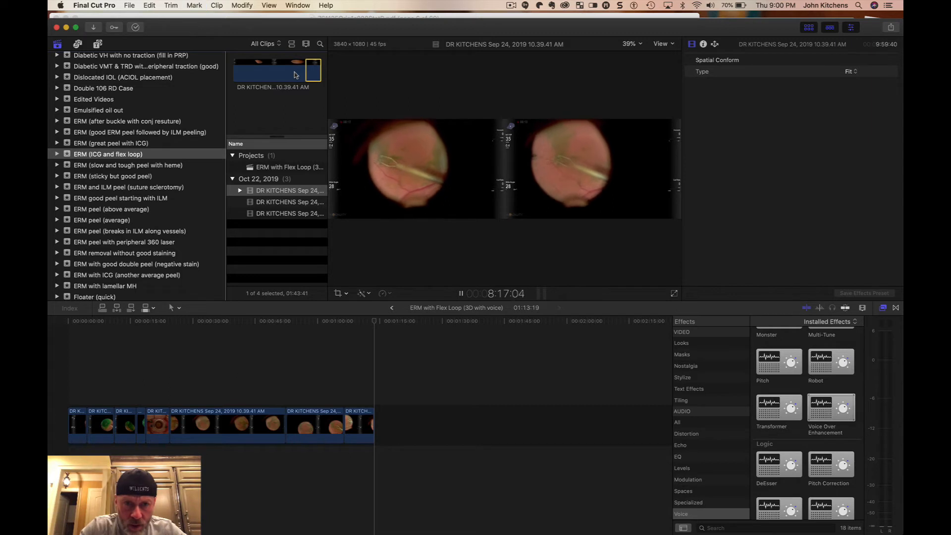
{"action": "key", "text": "i"}
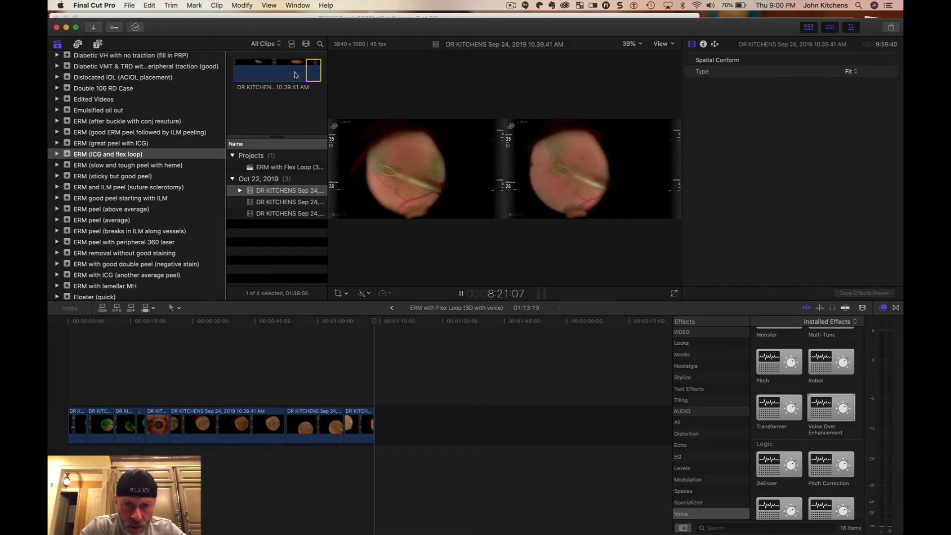
{"action": "key", "text": "i"}
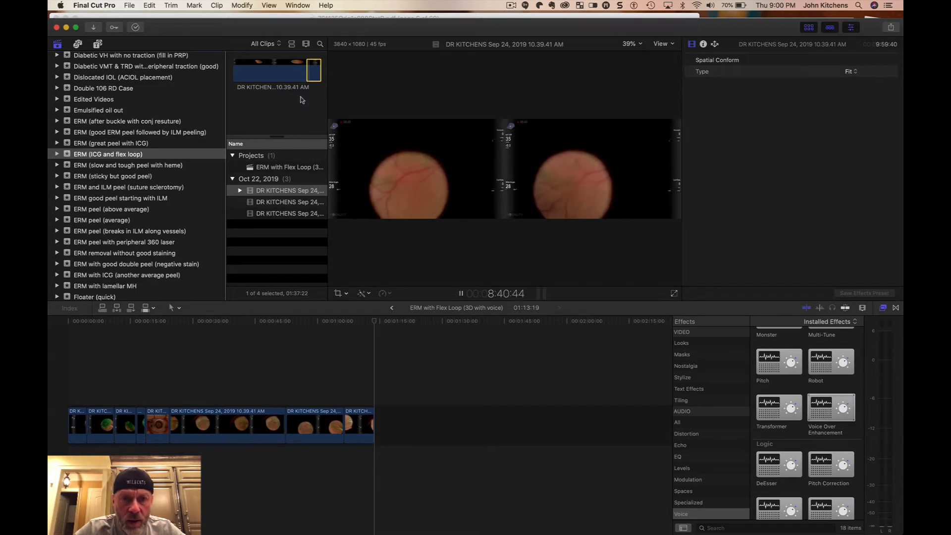
- Select the Sep 24, 2019 10.49.41 AM clip as the source for the next segment
{"action": "left_click", "coordinate": [261, 202]}
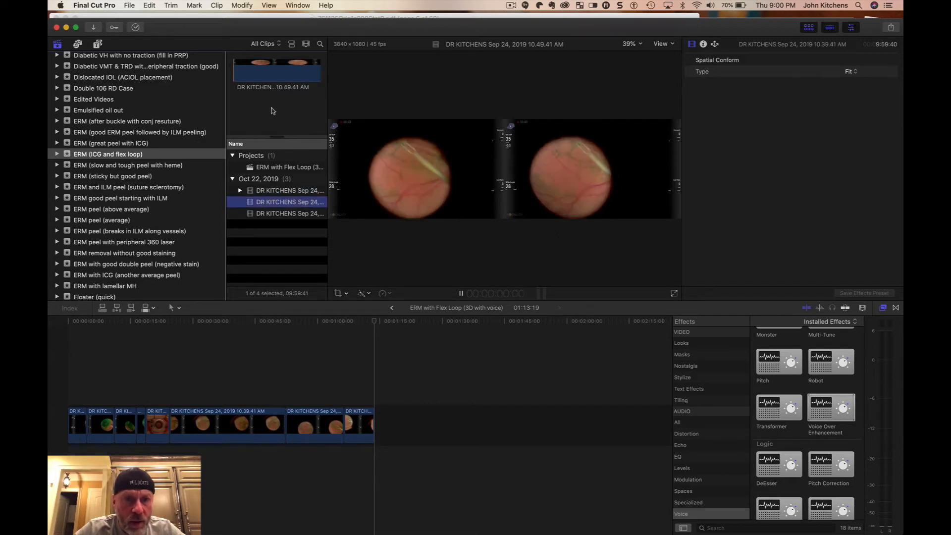
{"action": "left_click", "coordinate": [242, 72]}
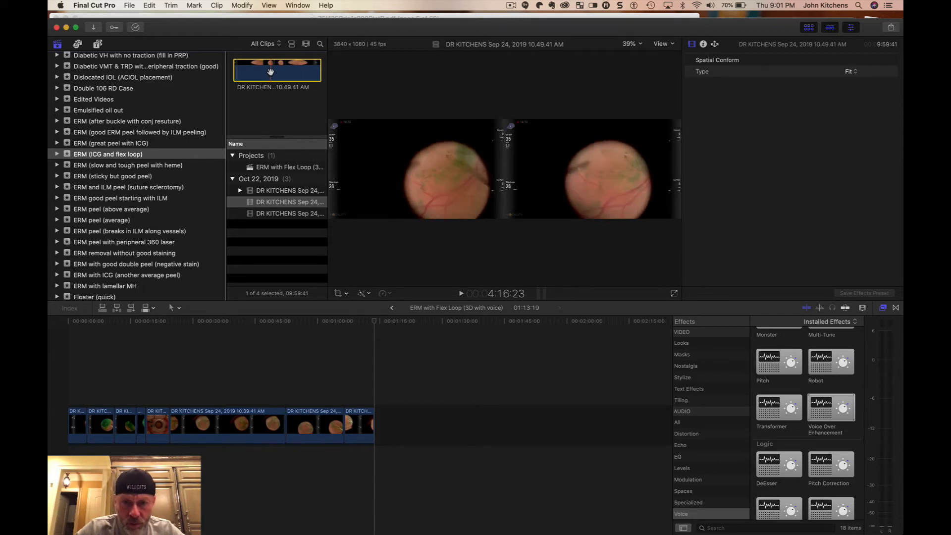
{"action": "key", "text": "i"}
{"action": "key", "text": "space"}
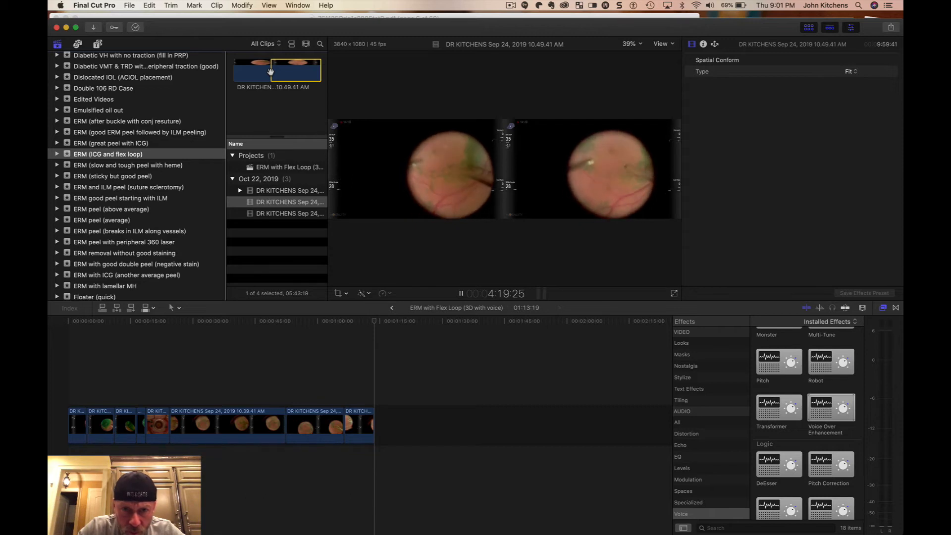
{"action": "key", "text": "i"}
{"action": "key", "text": "i"}
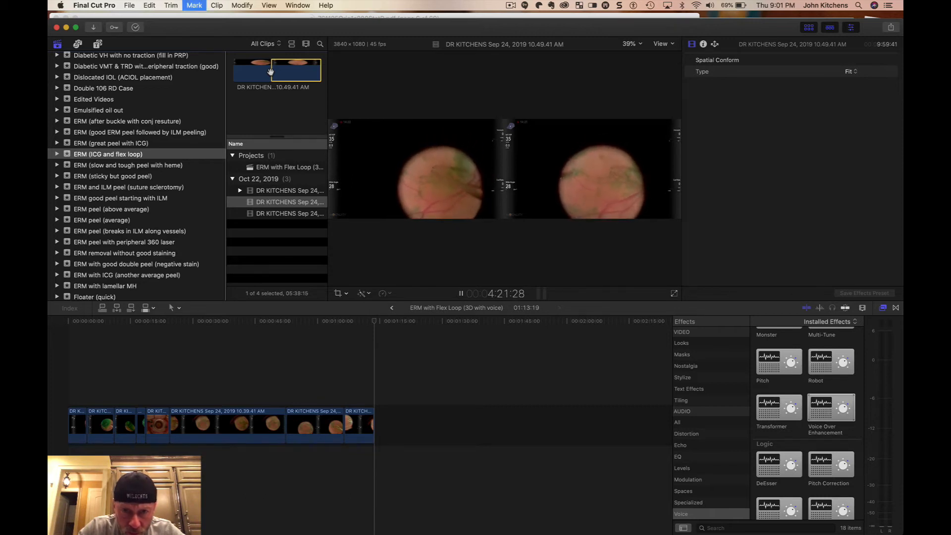
{"action": "key", "text": "i"}
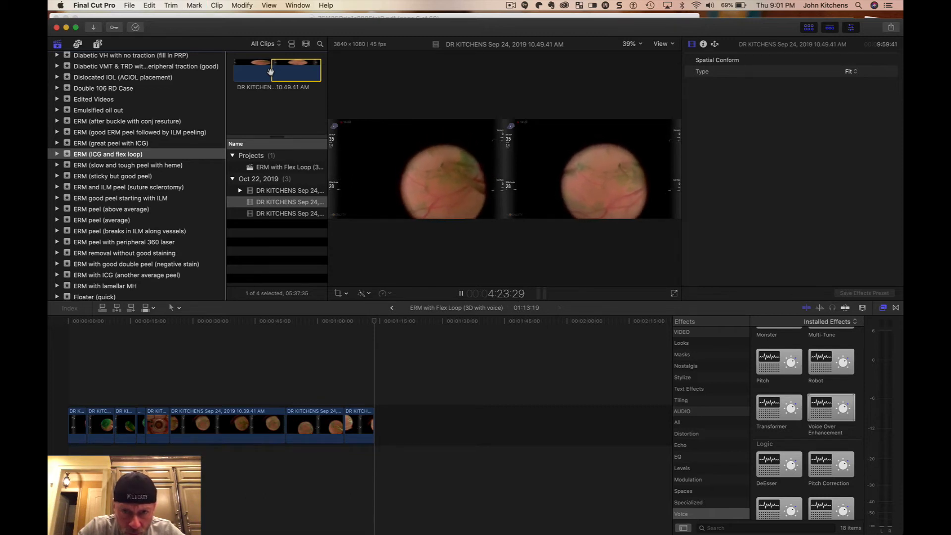
{"action": "key", "text": "i"}
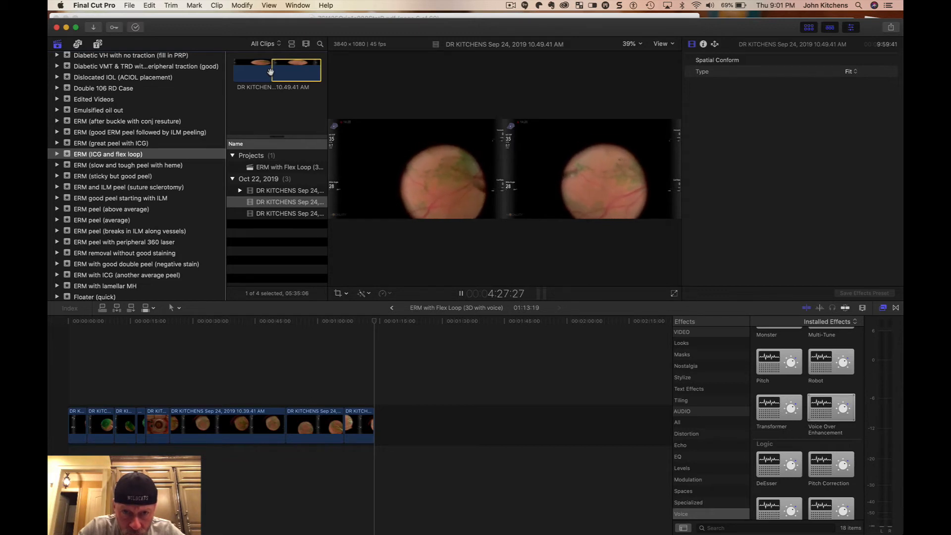
{"action": "key", "text": "i"}
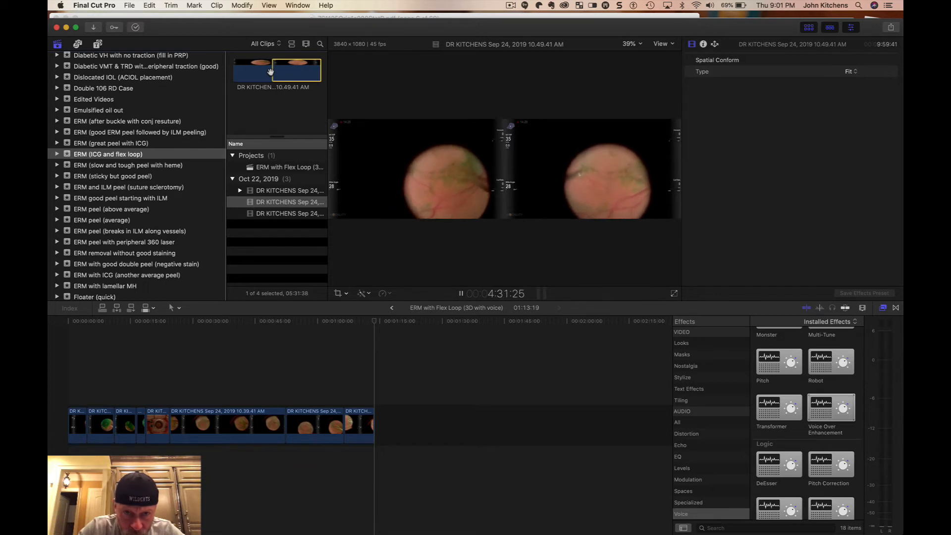
{"action": "key", "text": "i"}
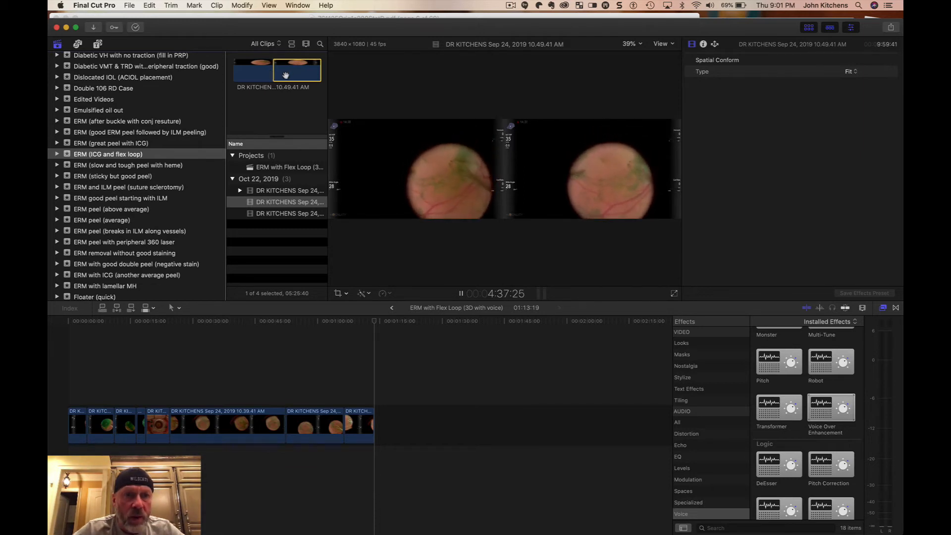
{"action": "left_click", "coordinate": [279, 73]}
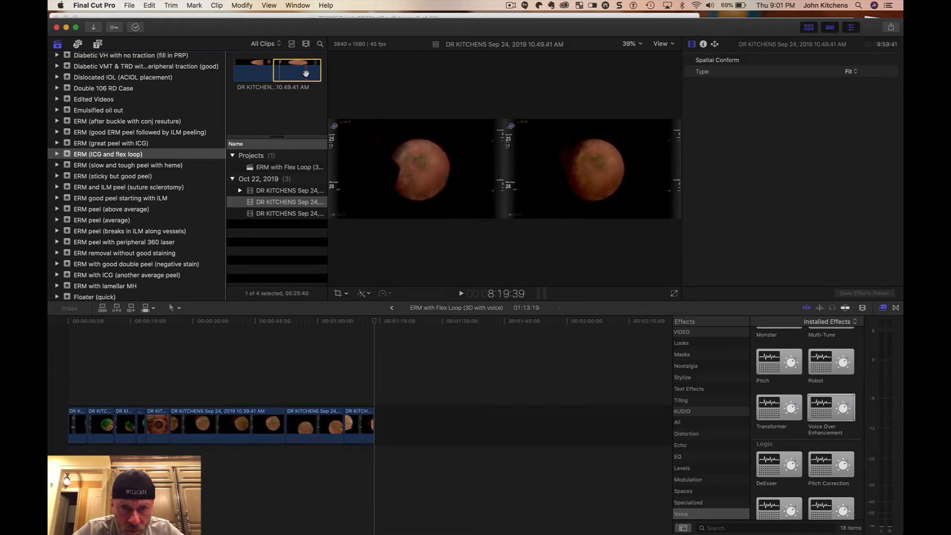
{"action": "key", "text": "i"}
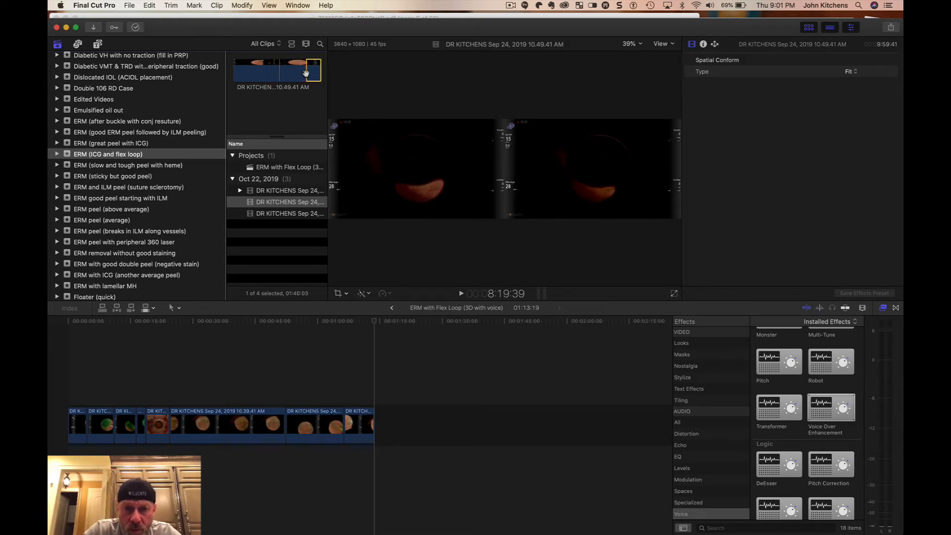
{"action": "key", "text": "space"}
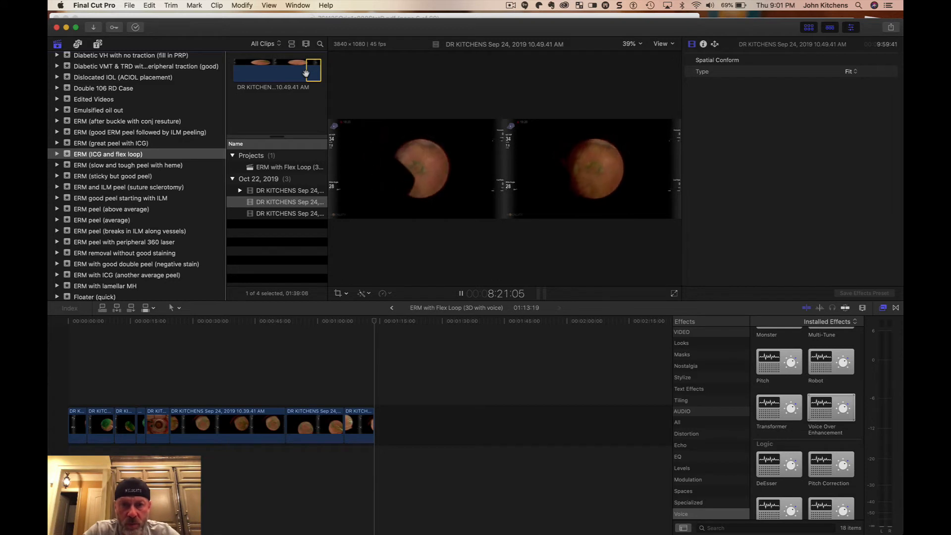
{"action": "key", "text": "i"}
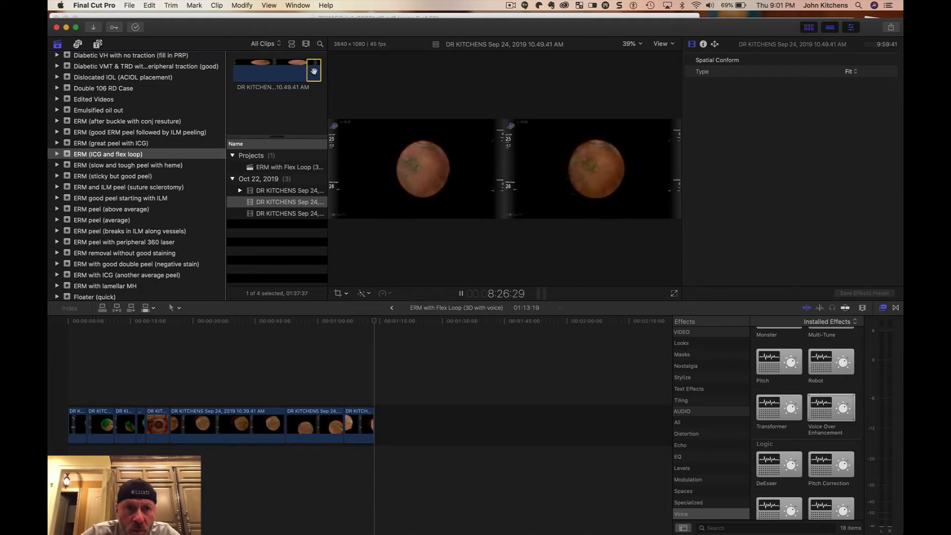
{"action": "key", "text": "space"}
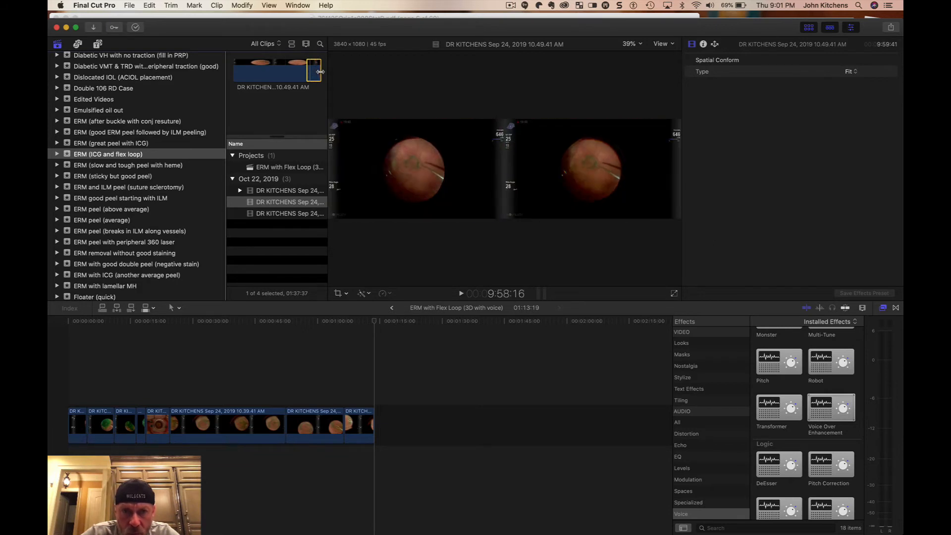
- Append the last 1.5 seconds or so of the 10.49.41 AM clip, starting near 9:58, to the timeline
{"action": "left_click_drag", "start_coordinate": [320, 72], "coordinate": [320, 72]}
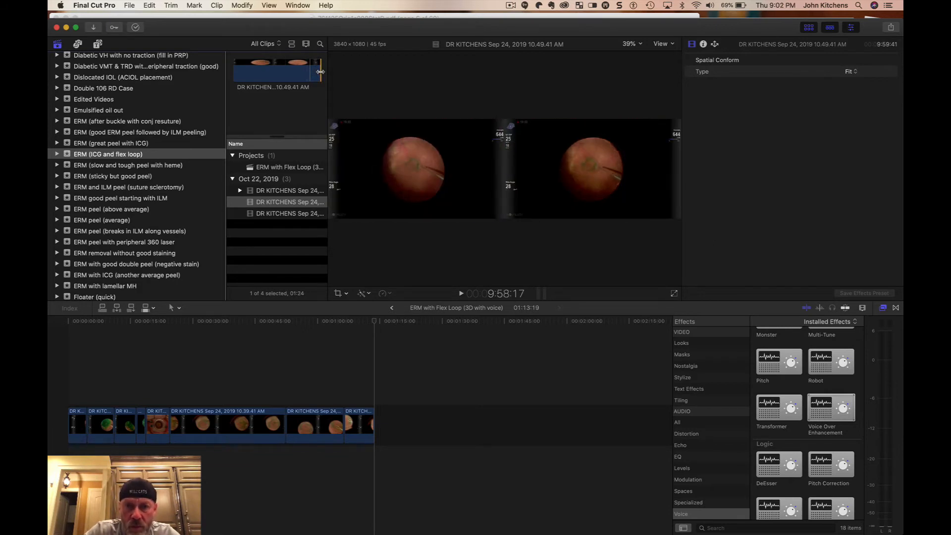
{"action": "key", "text": "space"}
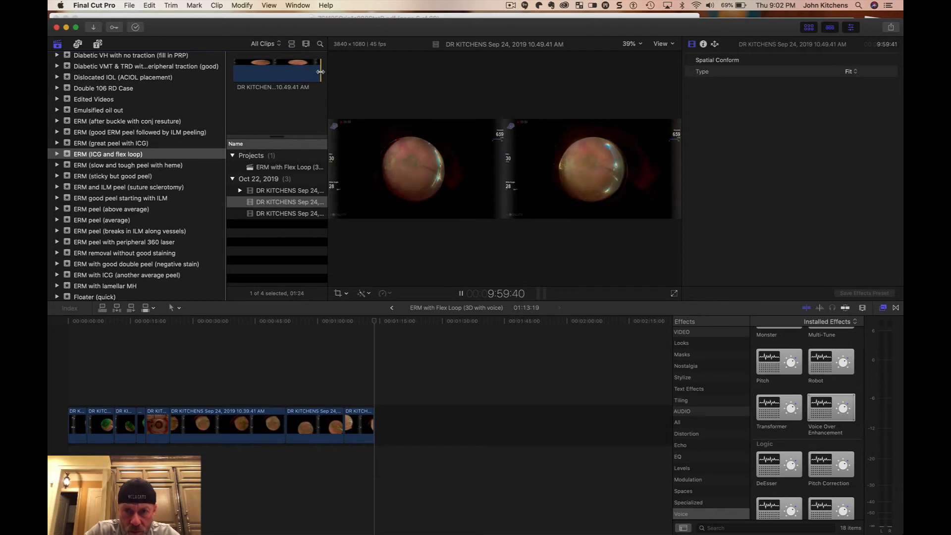
{"action": "key", "text": "e"}
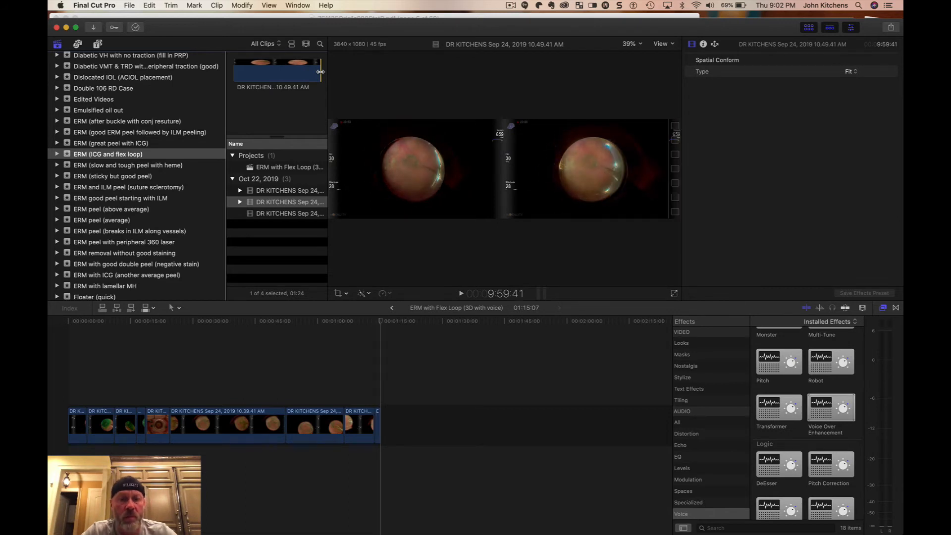
- Append about the first 6.7 seconds of the Sep 24, 2019 10.59.41 AM clip to the timeline
{"action": "key", "text": "Down"}
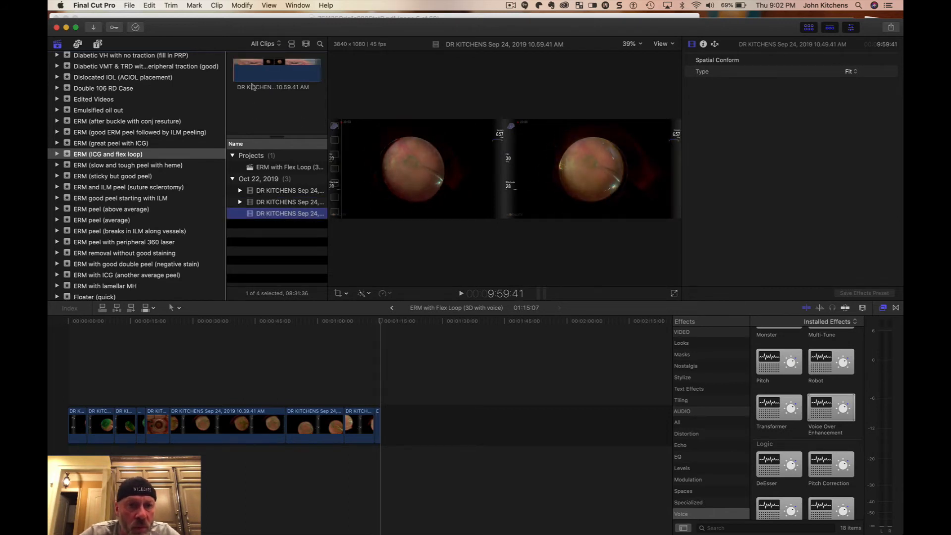
{"action": "left_click", "coordinate": [234, 72]}
{"action": "key", "text": "space"}
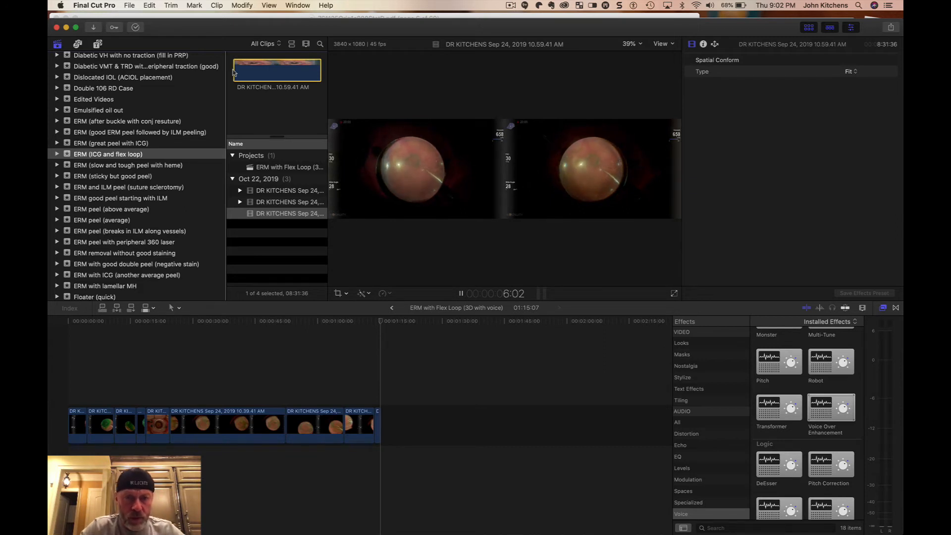
{"action": "key", "text": "o"}
{"action": "key", "text": "e"}
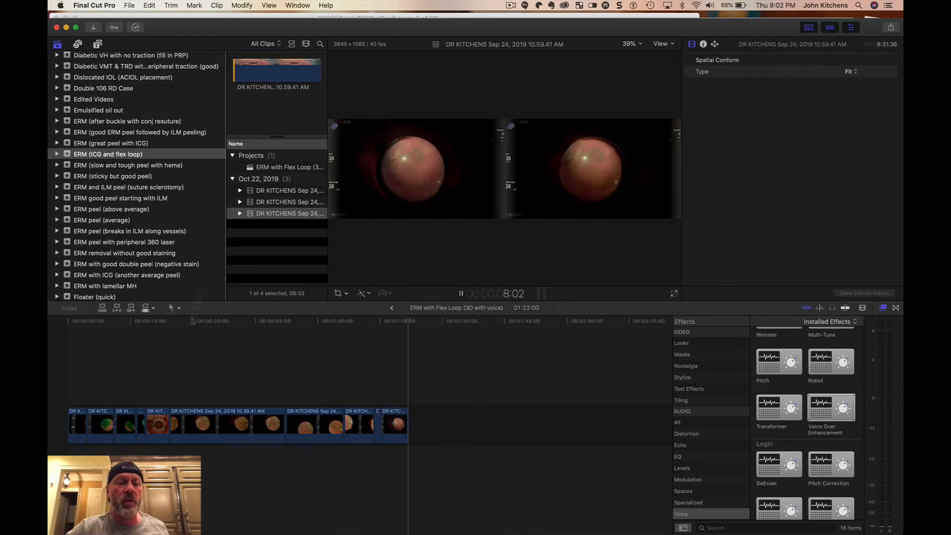
- Add a Fade To Color transition to the end of the last clip on the timeline
{"action": "left_click", "coordinate": [83, 394]}
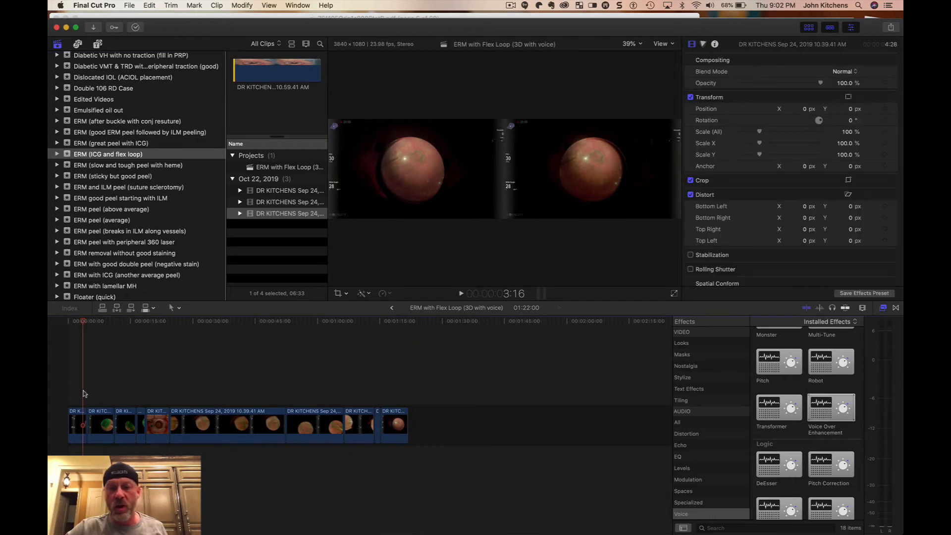
{"action": "left_click", "coordinate": [897, 308]}
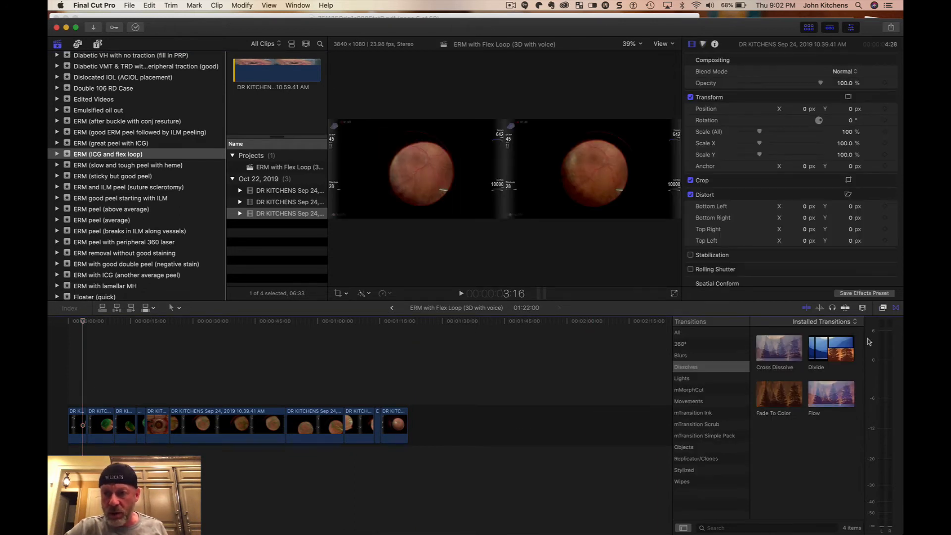
{"action": "left_click_drag", "start_coordinate": [779, 395], "coordinate": [430, 434]}
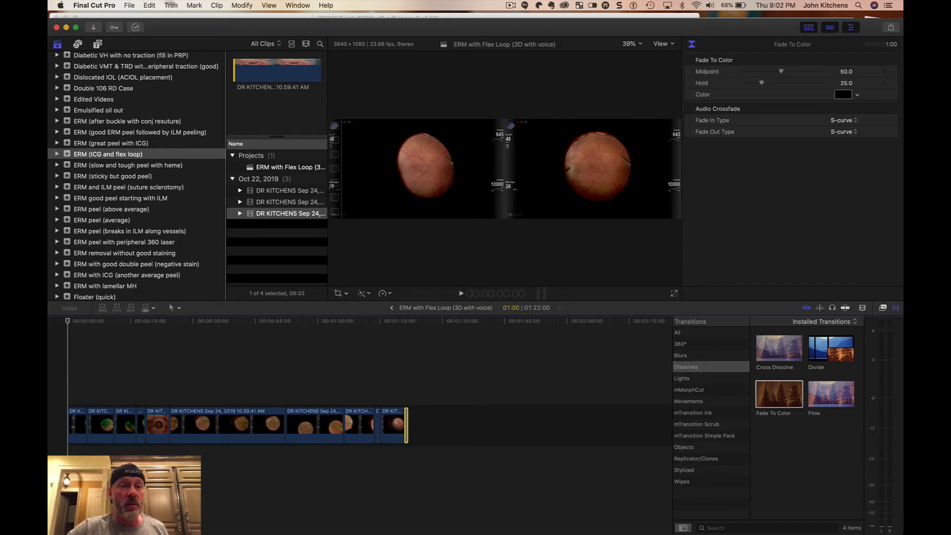
- Record a voiceover of about 1:24 from the start of the timeline to just past the final clip
{"action": "left_click", "coordinate": [297, 6]}
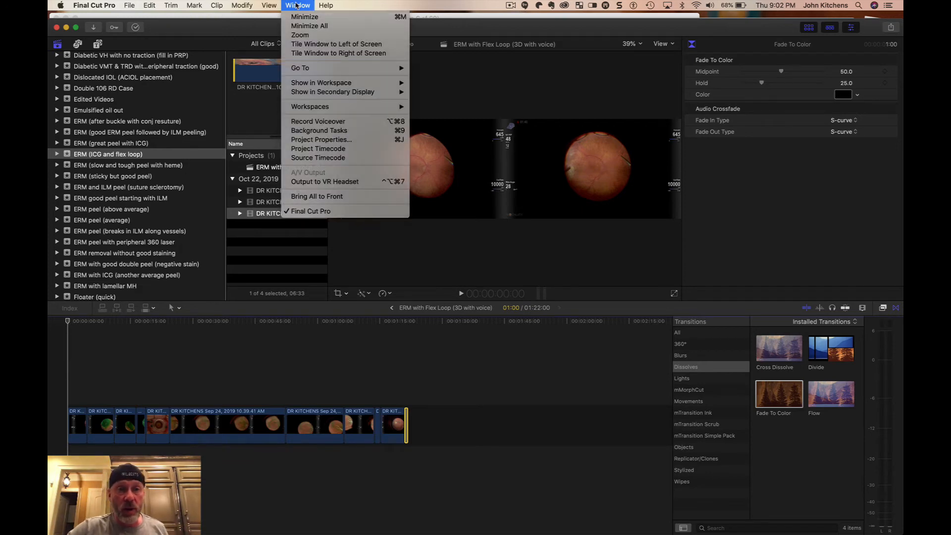
{"action": "left_click", "coordinate": [310, 122]}
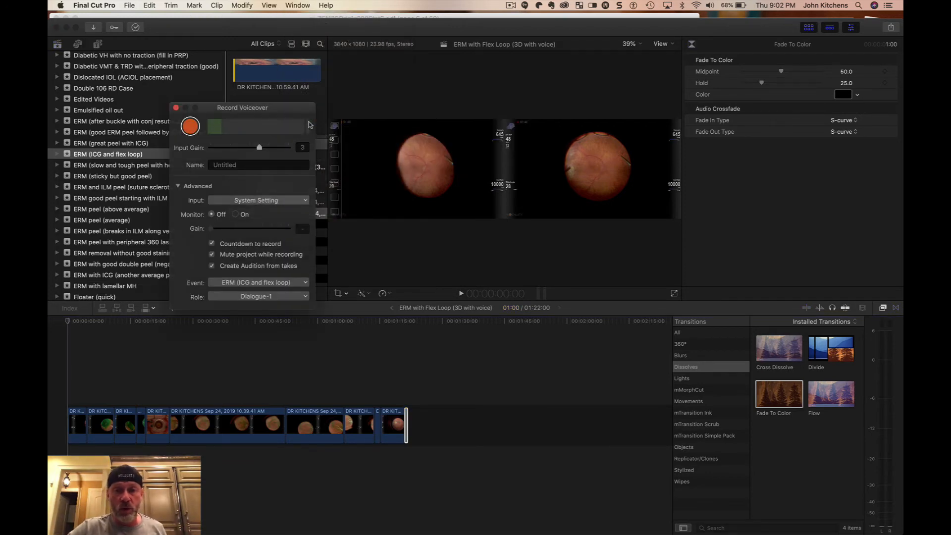
{"action": "left_click", "coordinate": [190, 126]}
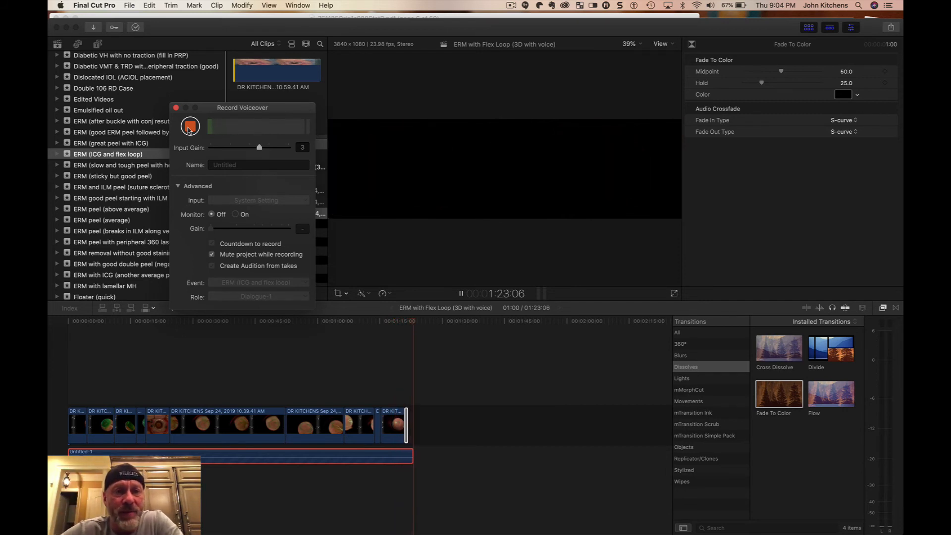
{"action": "left_click", "coordinate": [189, 127]}
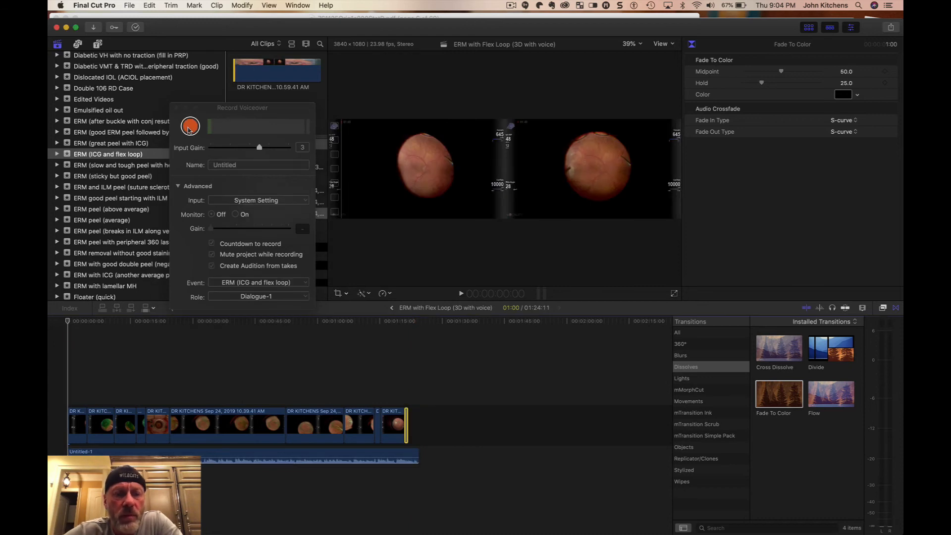
- Apply the Voice Over Enhancement audio effect to the recorded voiceover clip
{"action": "left_click", "coordinate": [159, 353]}
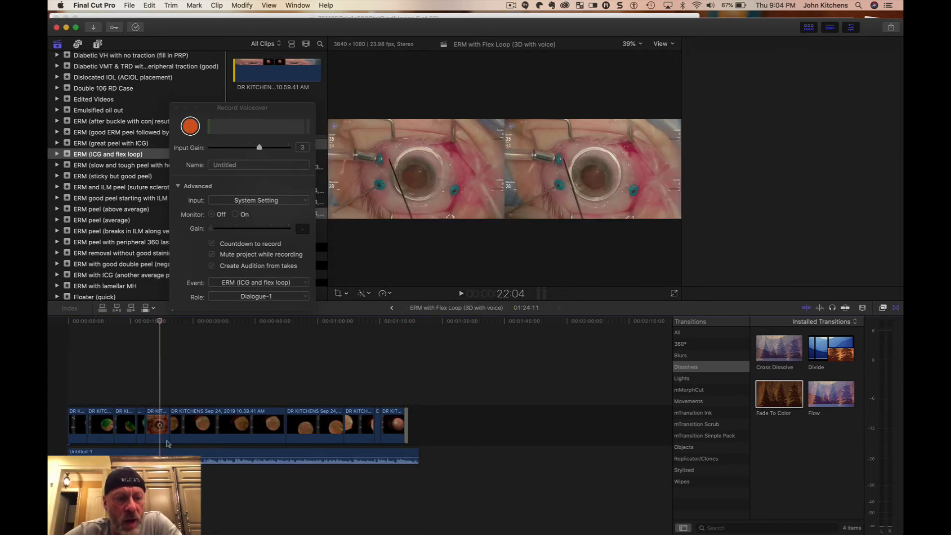
{"action": "left_click", "coordinate": [179, 452]}
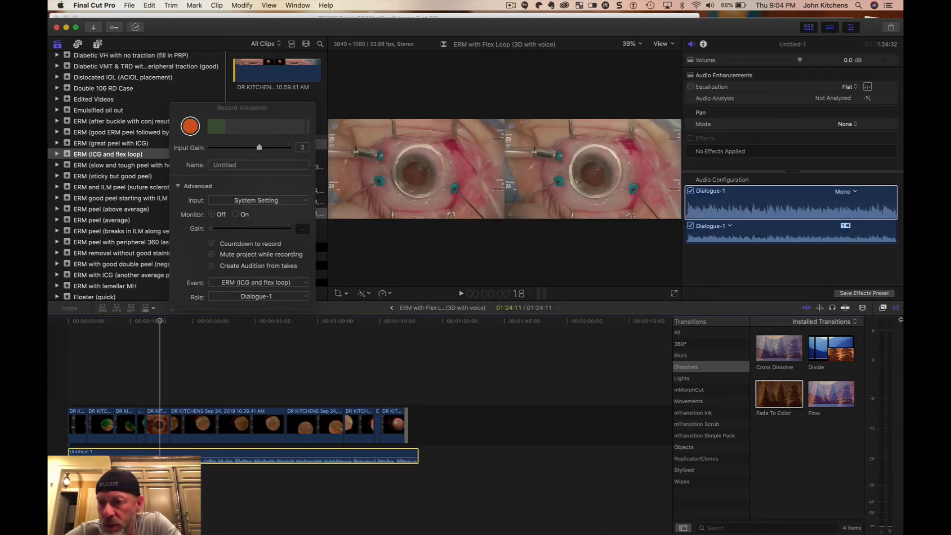
{"action": "left_click", "coordinate": [883, 308]}
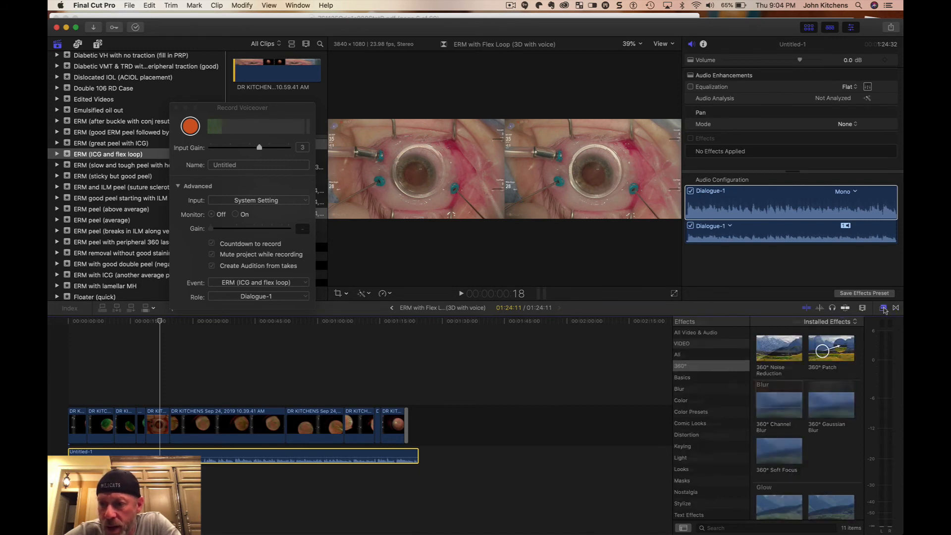
{"action": "scroll", "coordinate": [724, 456], "scroll_direction": "down", "scroll_amount": 10}
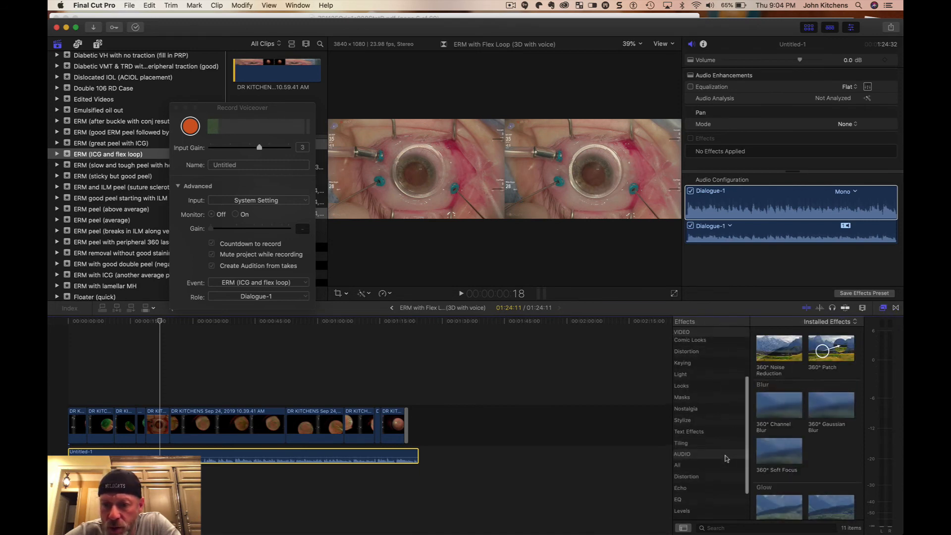
{"action": "left_click", "coordinate": [682, 514]}
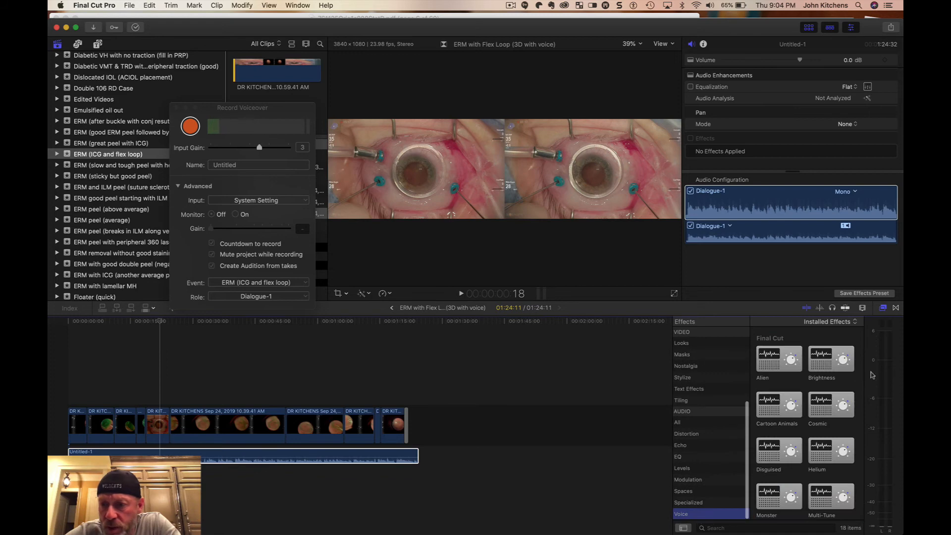
{"action": "scroll", "coordinate": [825, 409], "scroll_direction": "down", "scroll_amount": 10}
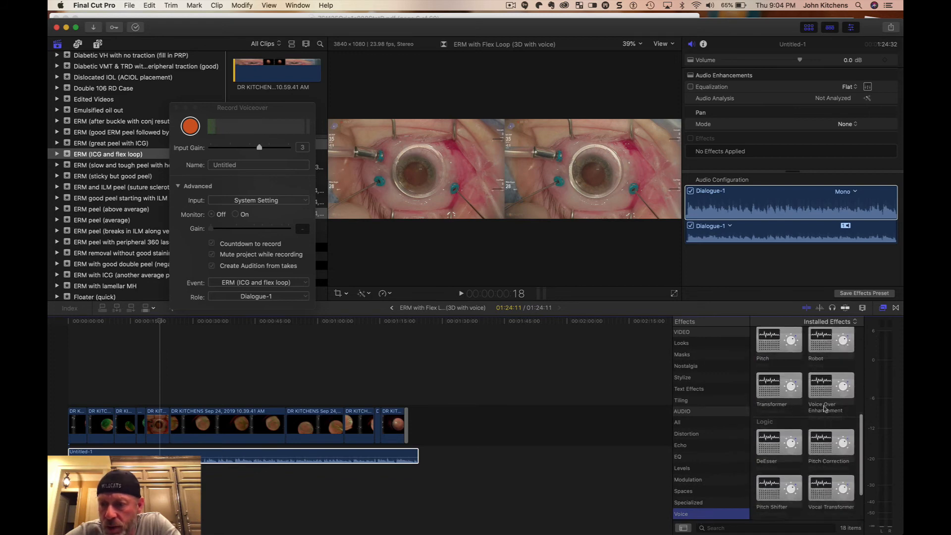
{"action": "double_click", "coordinate": [831, 342]}
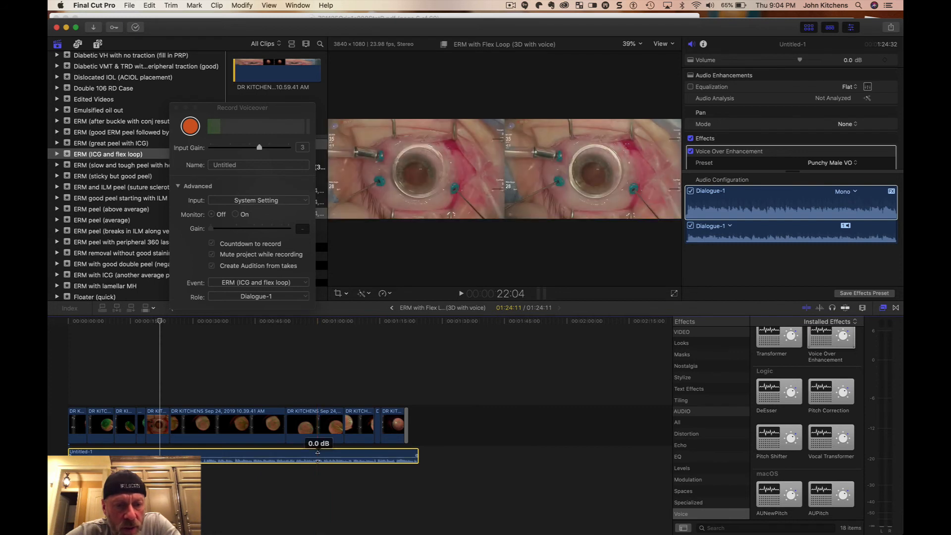
- Raise the voiceover clip's volume to 12 dB and close the voiceover recorder
{"action": "left_click_drag", "start_coordinate": [317, 456], "coordinate": [318, 454]}
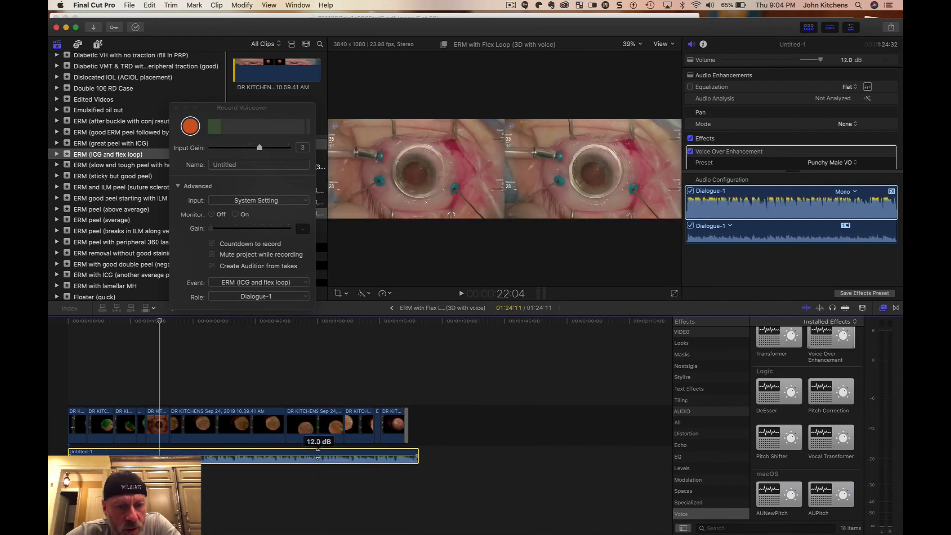
{"action": "left_click", "coordinate": [102, 356]}
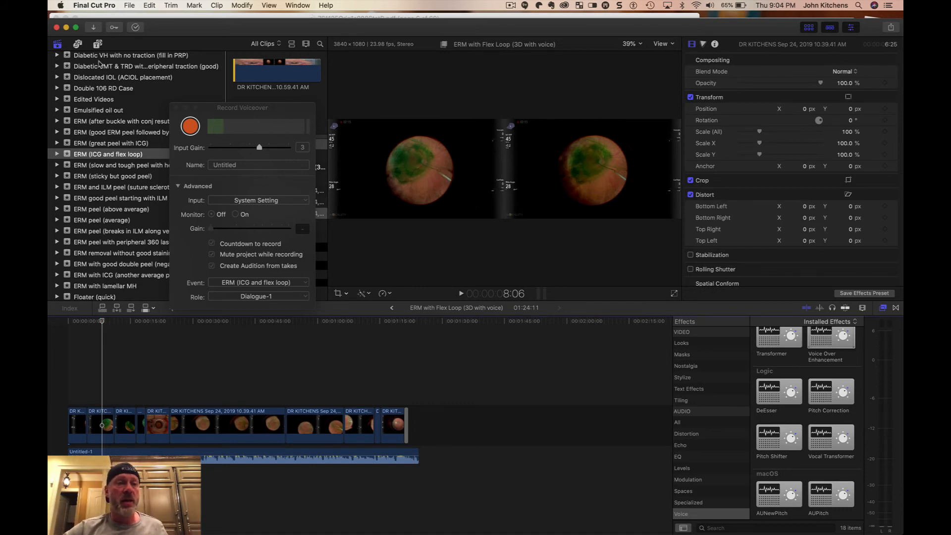
{"action": "left_click", "coordinate": [175, 108]}
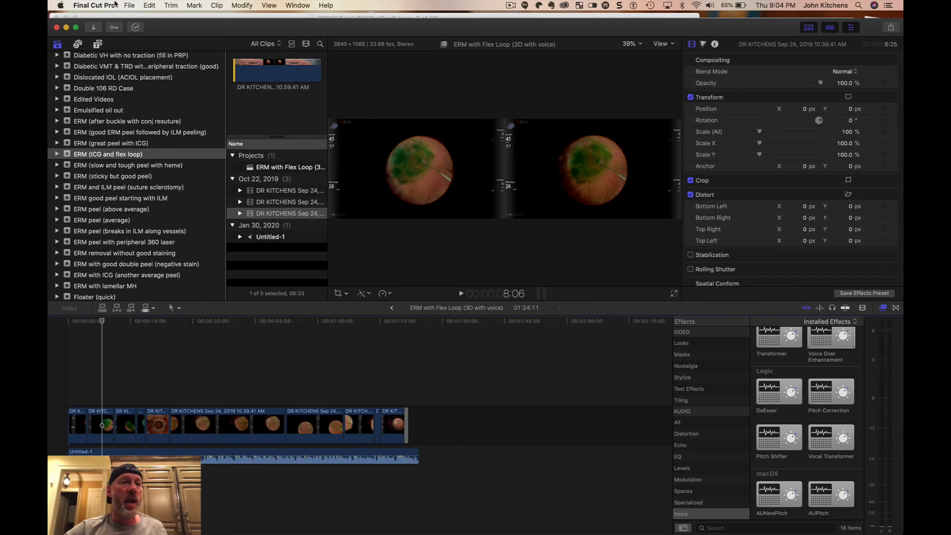
- Export the project with the Apple Devices 4K preset at 3840 x 1080, saving it to the Desktop as ERM with Flex Loop (3D with voice)
{"action": "left_click", "coordinate": [130, 5]}
{"action": "mouse_move", "coordinate": [156, 121]}
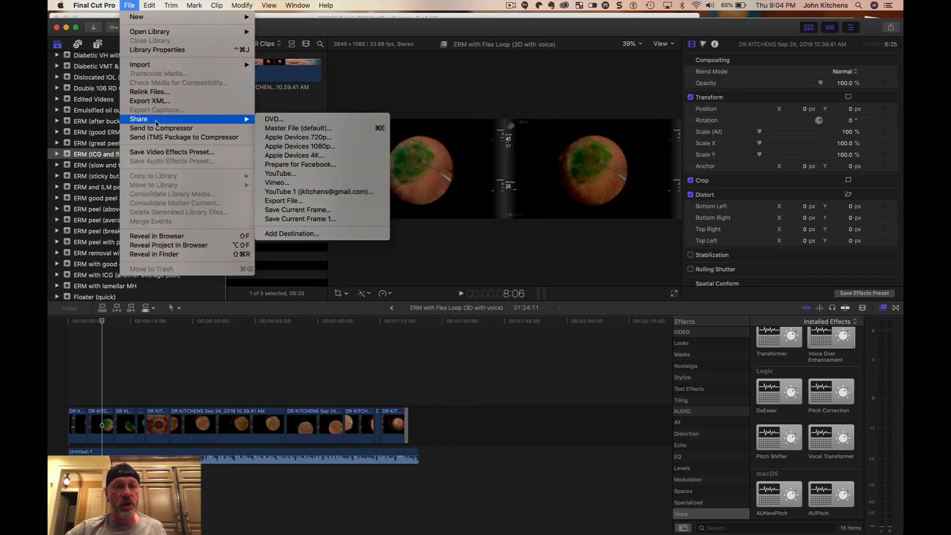
{"action": "left_click", "coordinate": [329, 155]}
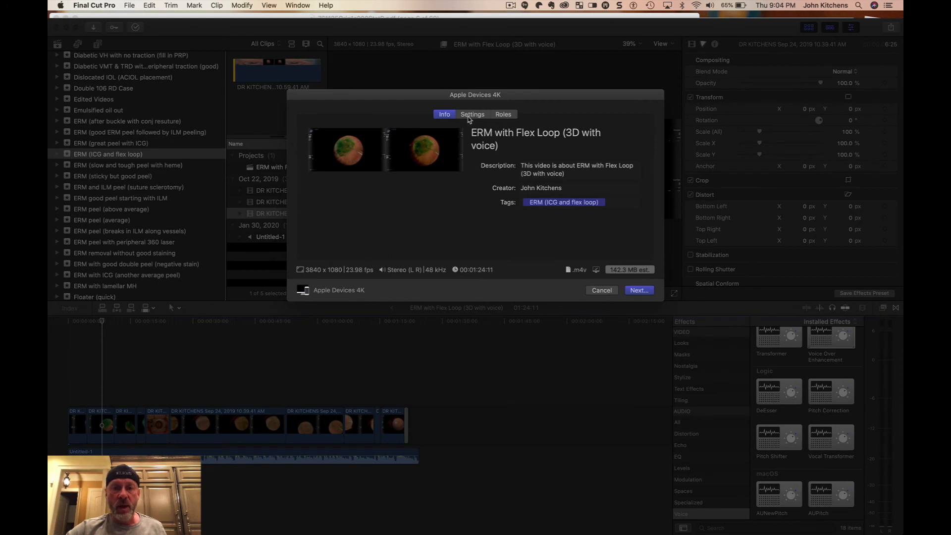
{"action": "left_click", "coordinate": [470, 115]}
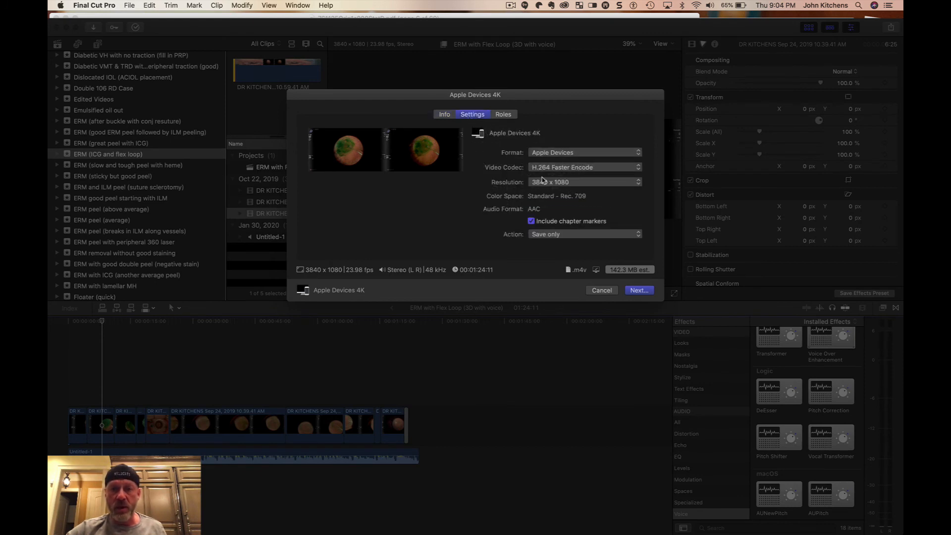
{"action": "left_click", "coordinate": [446, 114]}
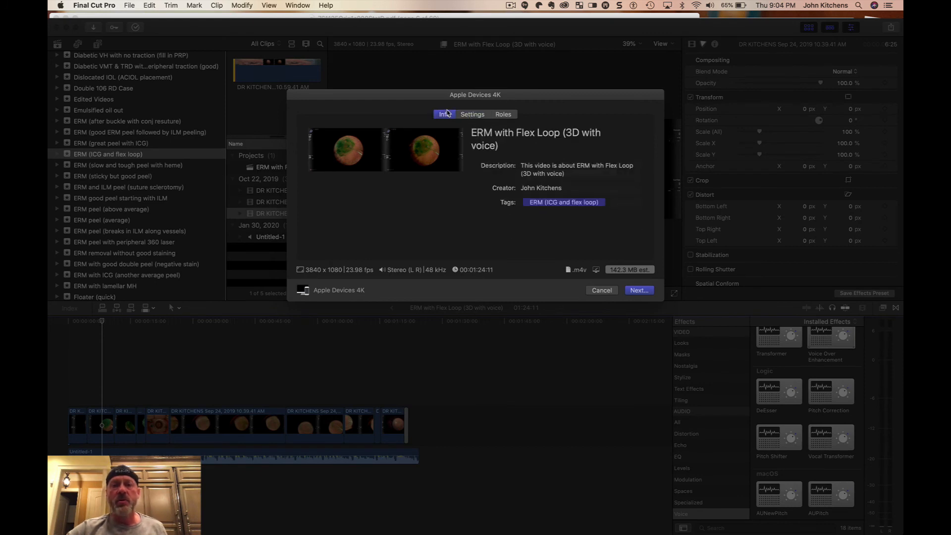
{"action": "left_click", "coordinate": [638, 290]}
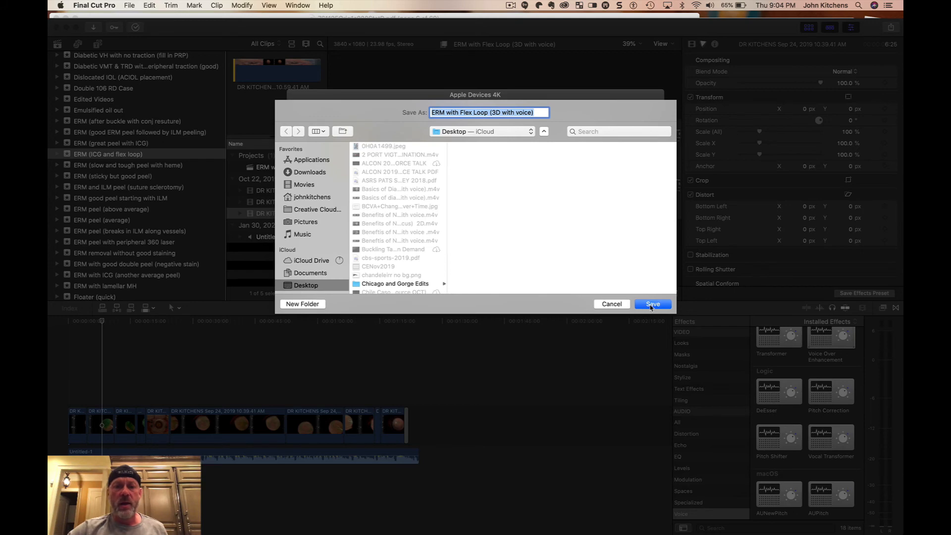
{"action": "left_click", "coordinate": [652, 305]}
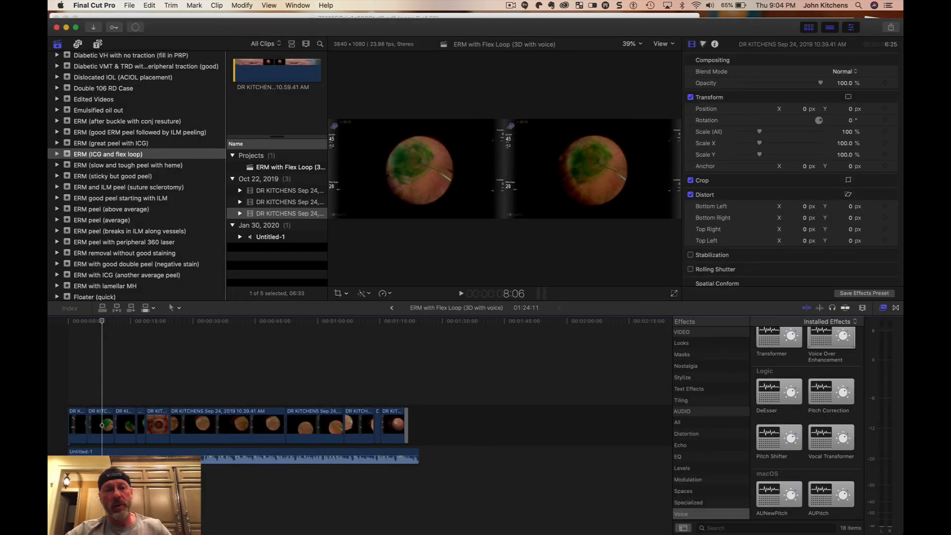
- Duplicate the ERM with Flex Loop (3D with voice) project and open the copy in the timeline
{"action": "left_click", "coordinate": [277, 167]}
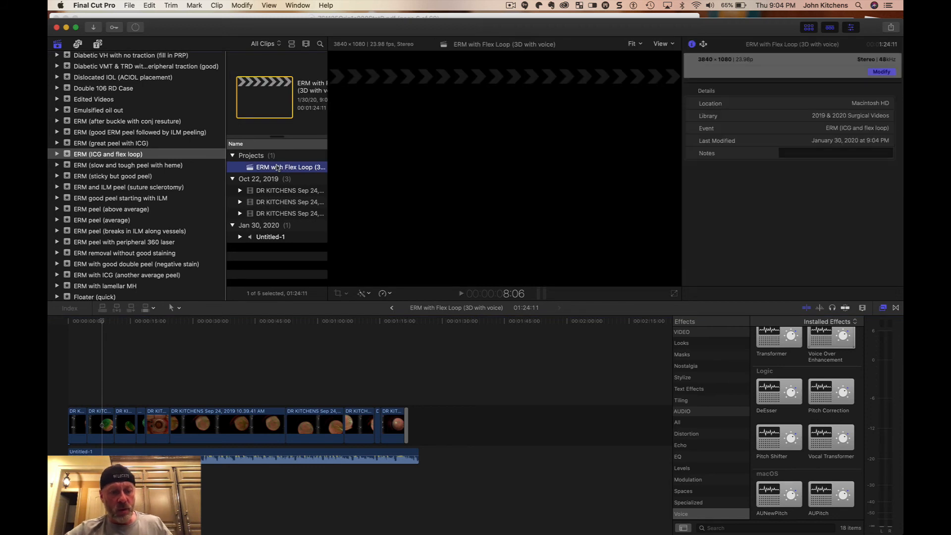
{"action": "right_click", "coordinate": [277, 167]}
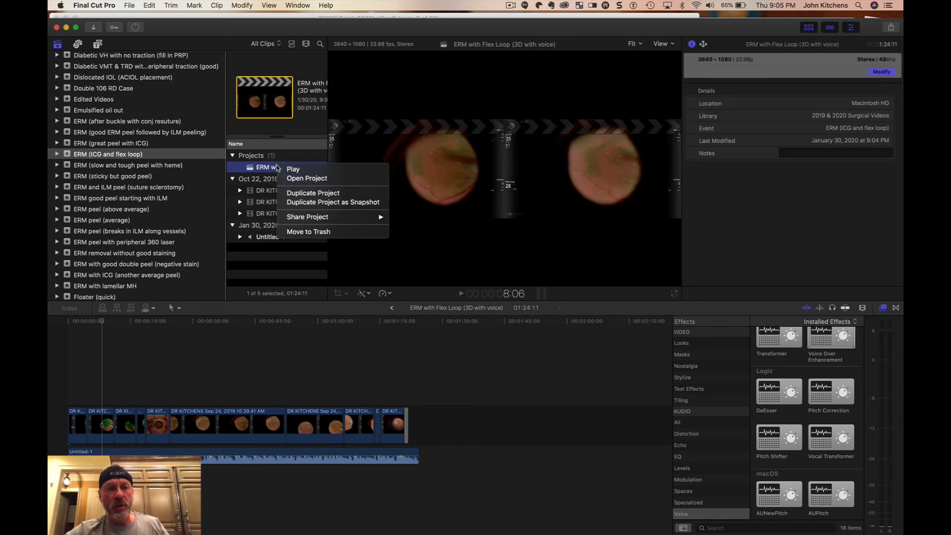
{"action": "left_click", "coordinate": [299, 193]}
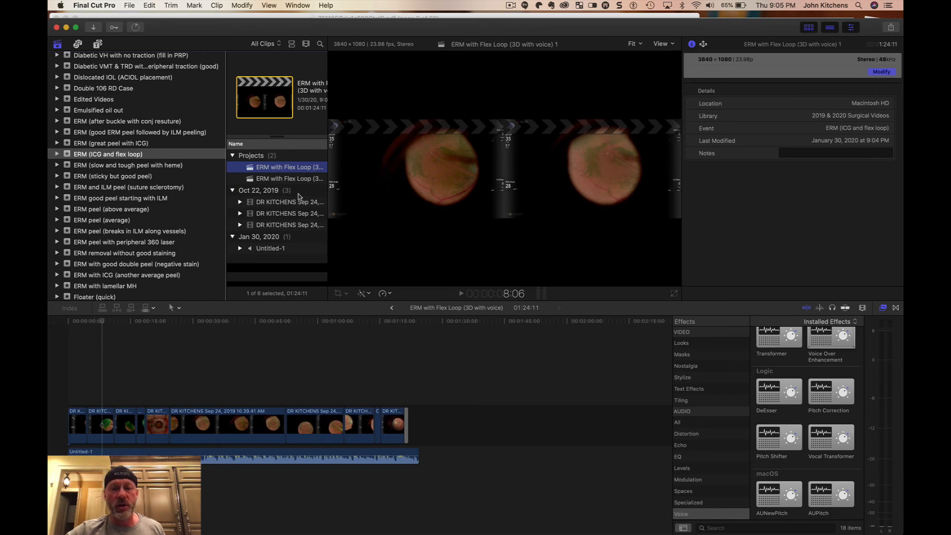
{"action": "left_click", "coordinate": [584, 435]}
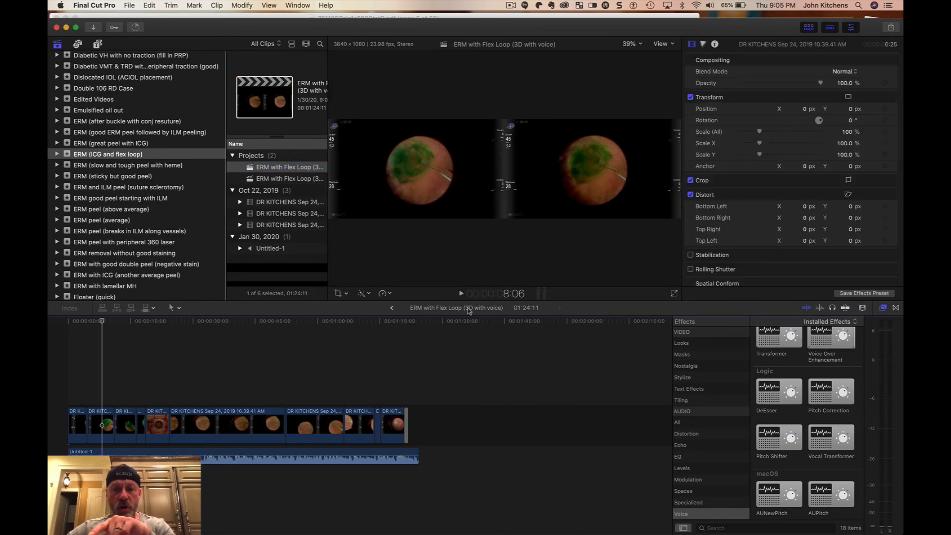
{"action": "double_click", "coordinate": [275, 169]}
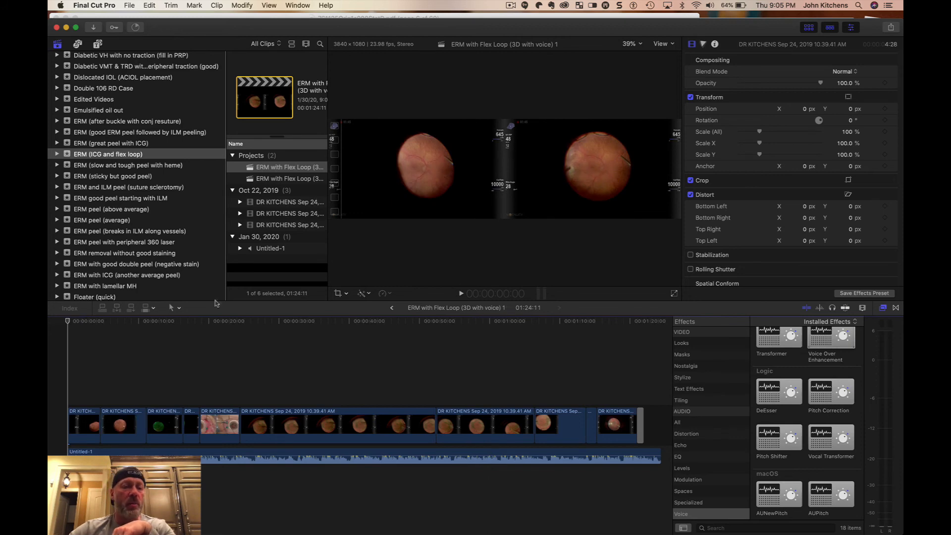
- Rename the duplicated project ERM with Flex Loop (2D with voice) and change its video format to 1080p HD at 1920x1080
{"action": "left_click", "coordinate": [266, 112]}
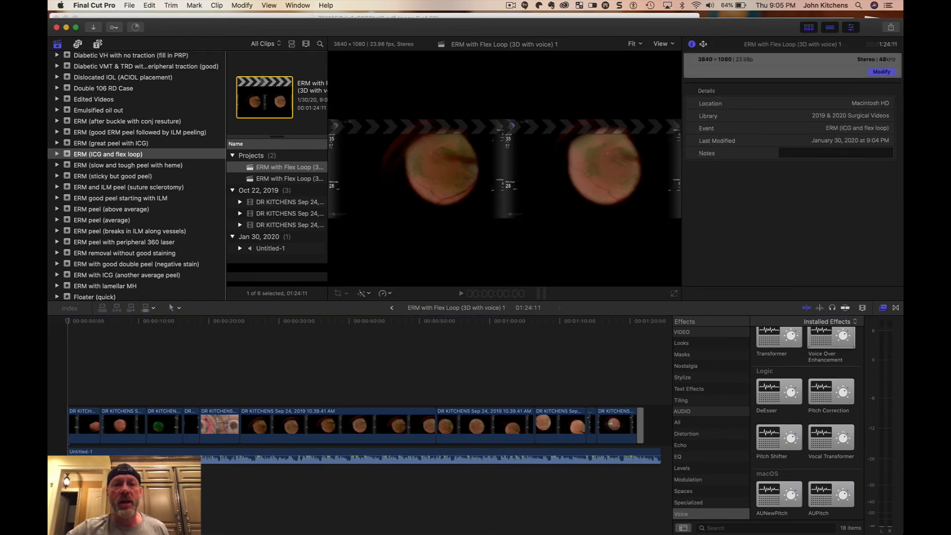
{"action": "left_click", "coordinate": [882, 72]}
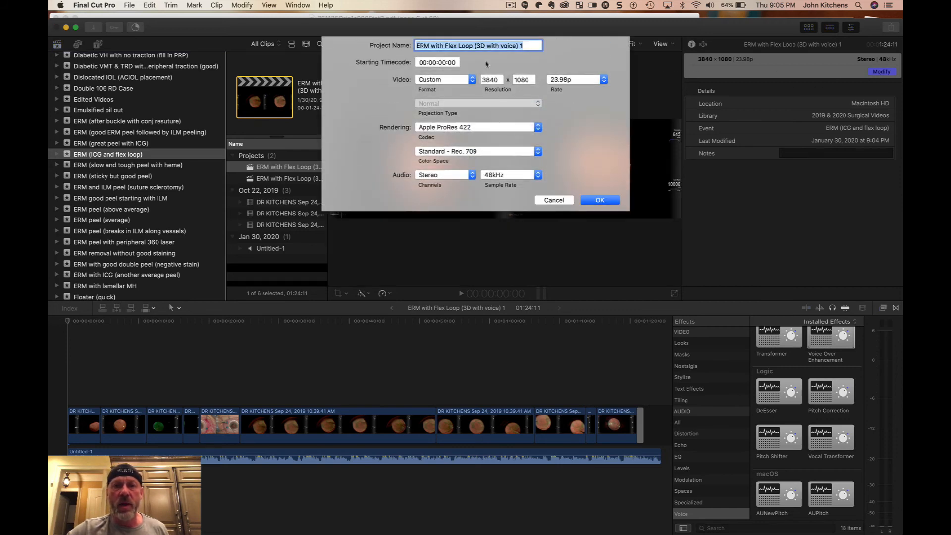
{"action": "left_click", "coordinate": [480, 46]}
{"action": "key", "text": "BackSpace"}
{"action": "type", "text": "2"}
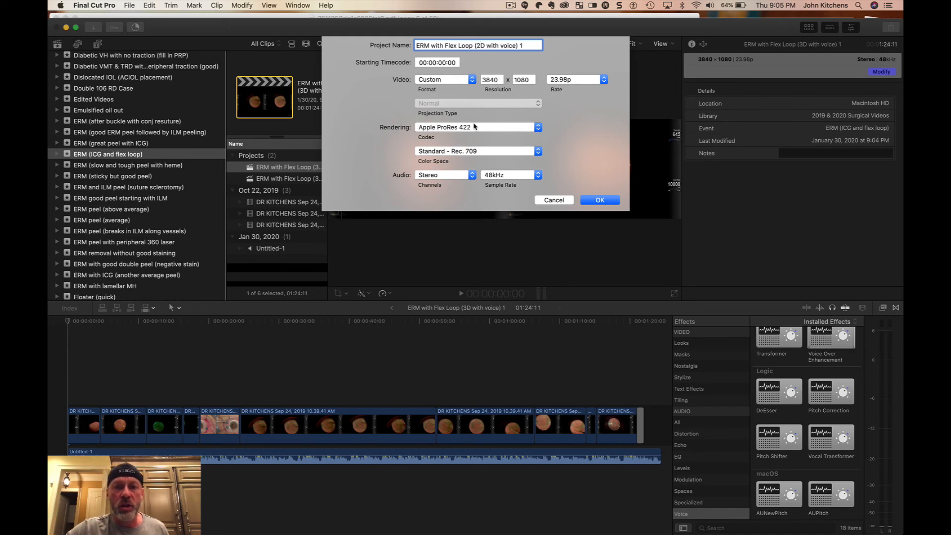
{"action": "left_click", "coordinate": [473, 81]}
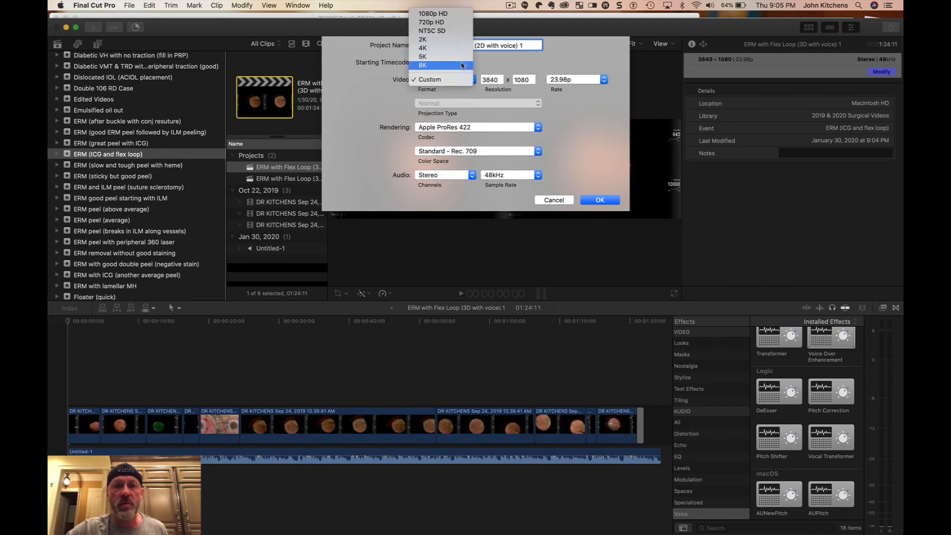
{"action": "left_click", "coordinate": [458, 14]}
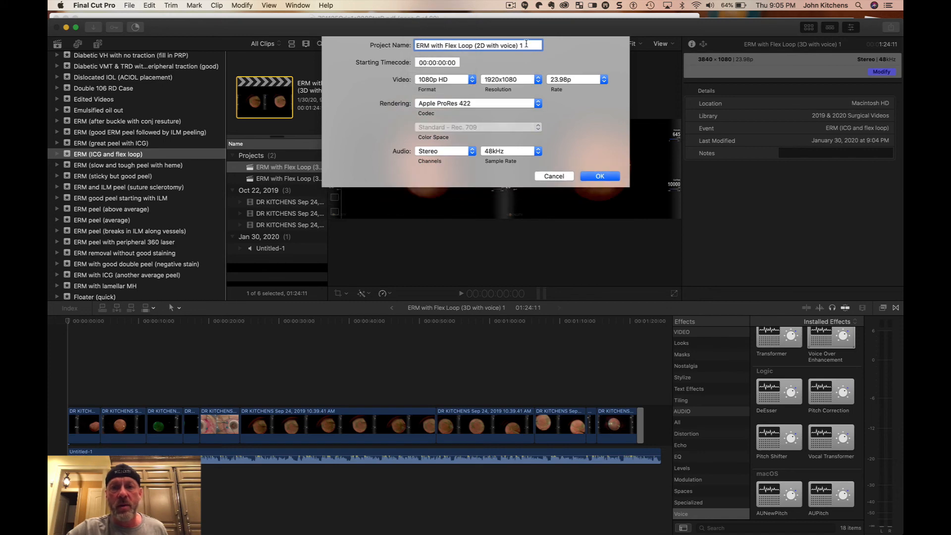
{"action": "key", "text": "BackSpace"}
{"action": "key", "text": "BackSpace"}
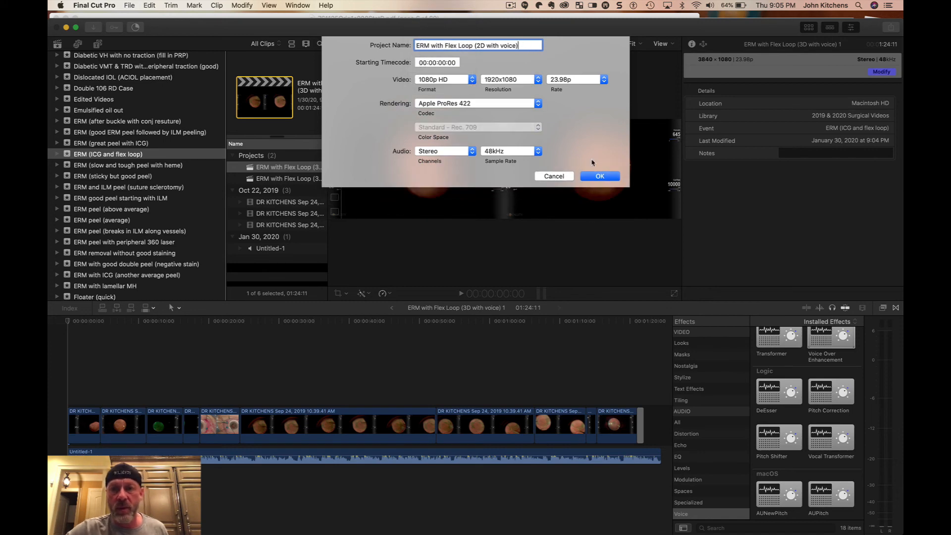
{"action": "left_click", "coordinate": [596, 177]}
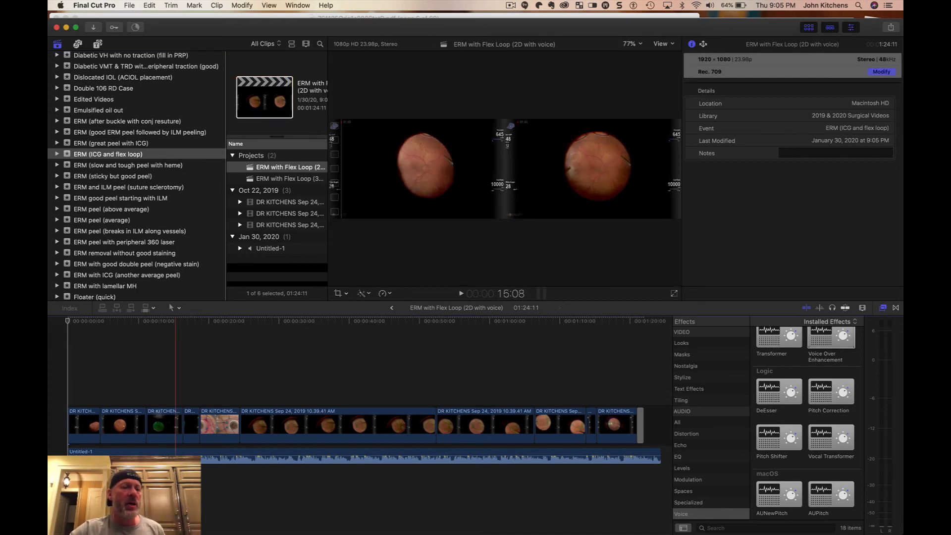
- Combine all video clips and the voiceover in the timeline into one compound clip in the ERM (ICG and flex loop) event
{"action": "left_click", "coordinate": [69, 387]}
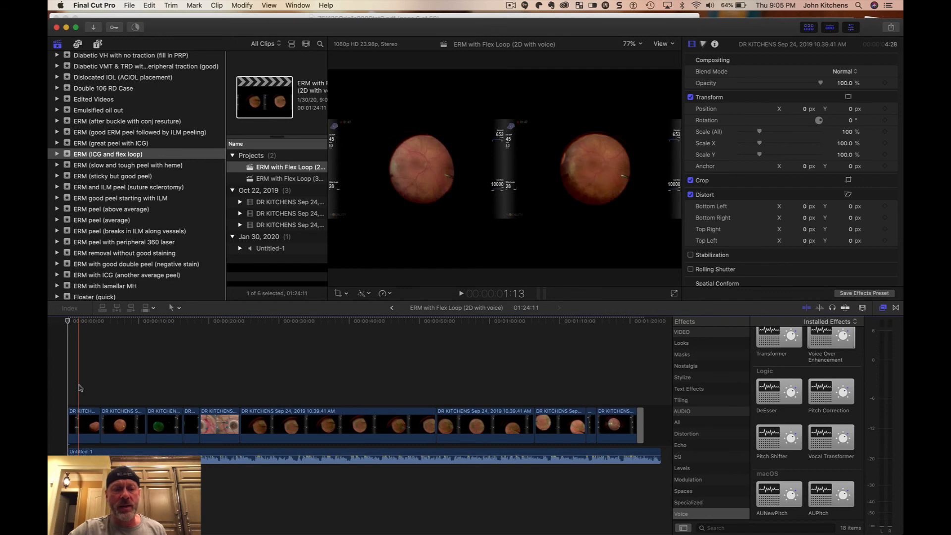
{"action": "left_click_drag", "start_coordinate": [79, 386], "coordinate": [613, 470]}
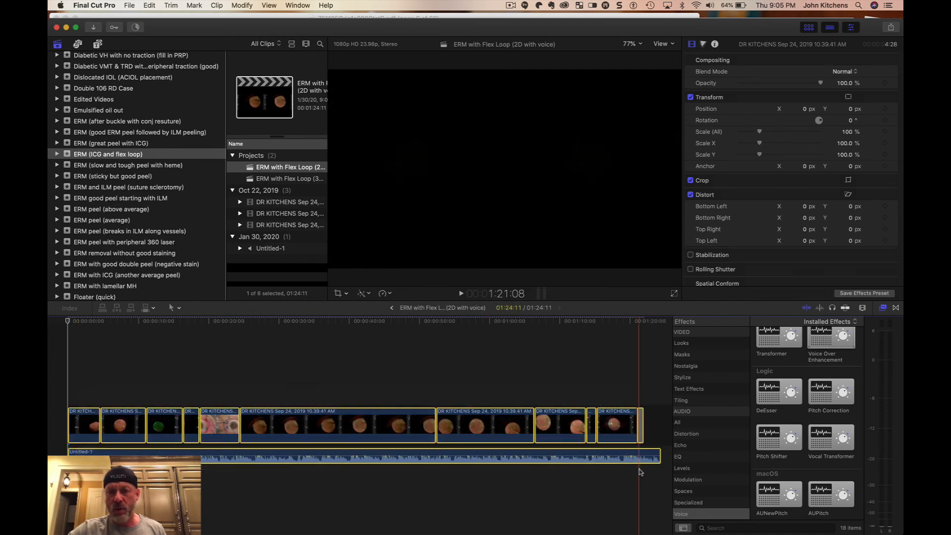
{"action": "right_click", "coordinate": [571, 429]}
{"action": "left_click", "coordinate": [609, 368]}
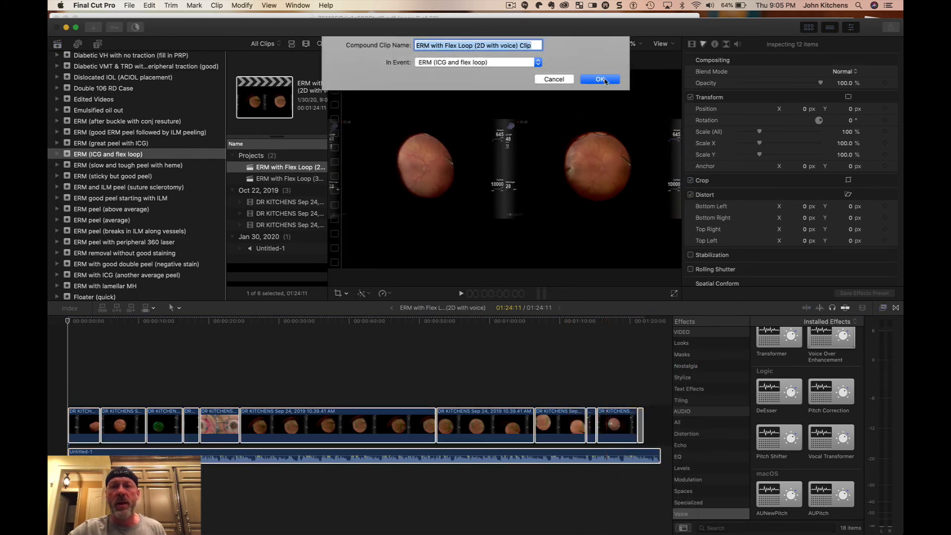
{"action": "key", "text": "Return"}
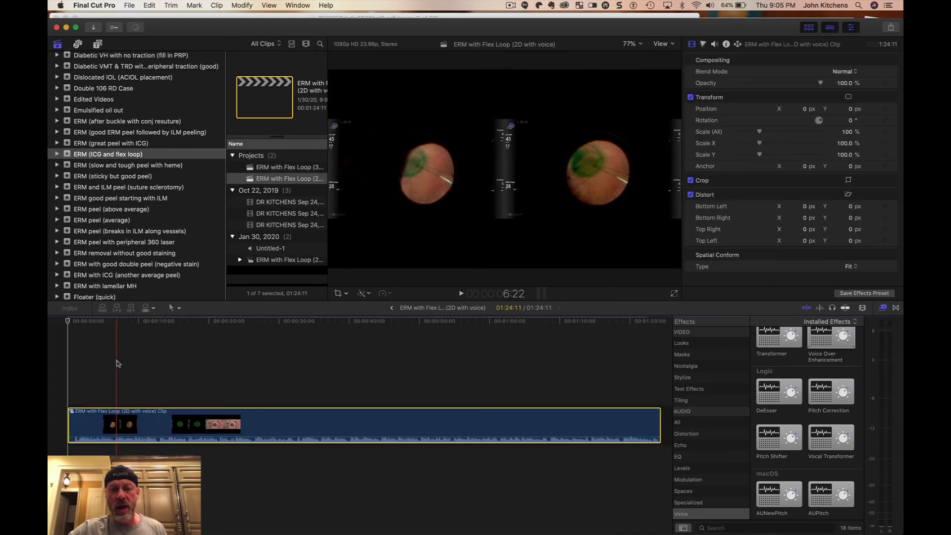
- Scale the compound clip uniformly to 200%
{"action": "left_click", "coordinate": [164, 379]}
{"action": "left_click", "coordinate": [166, 415]}
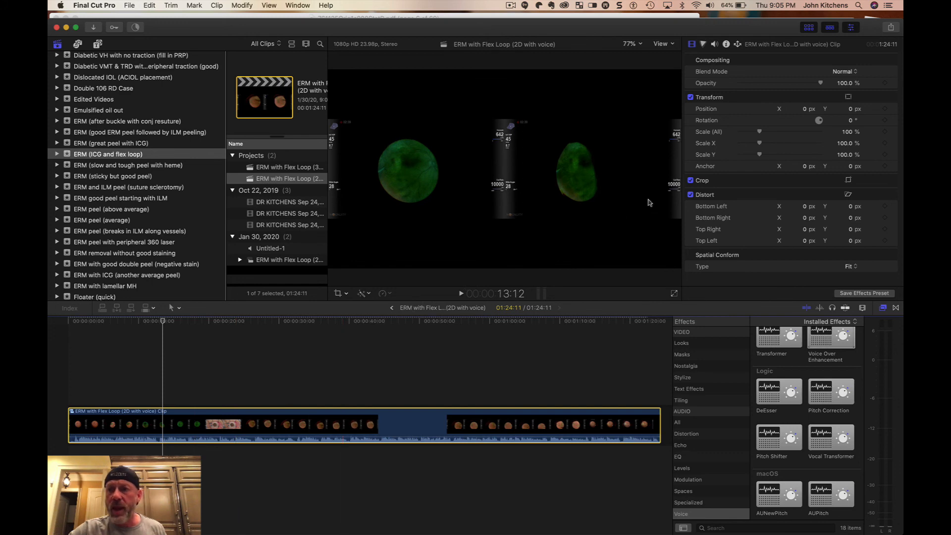
{"action": "left_click", "coordinate": [847, 132]}
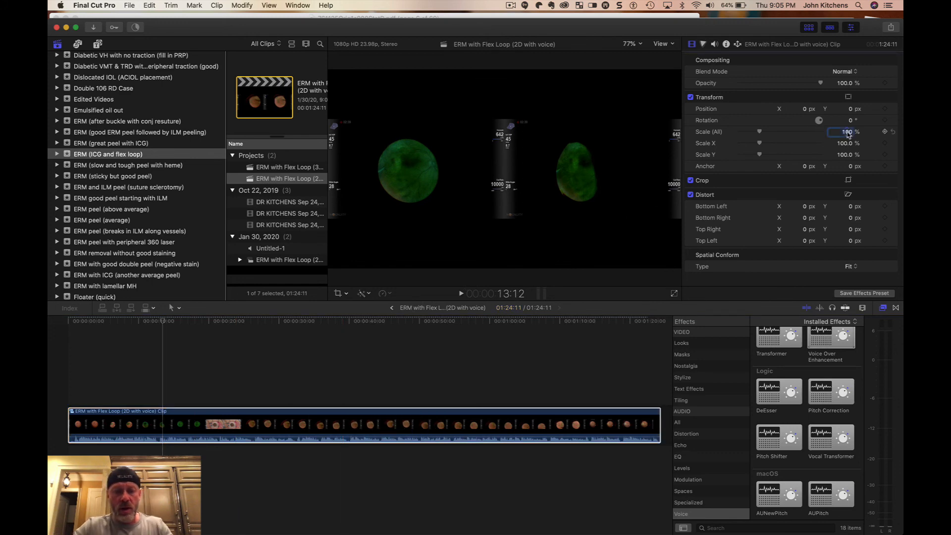
{"action": "type", "text": "200"}
{"action": "key", "text": "Return"}
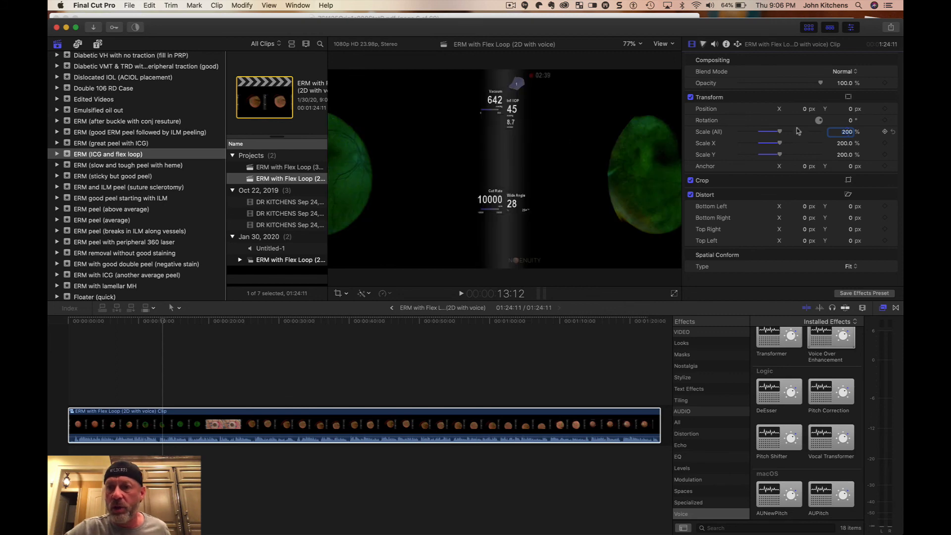
- Set the compound clip's X position to 960 px so only one eye's view fills the frame
{"action": "left_click", "coordinate": [805, 109]}
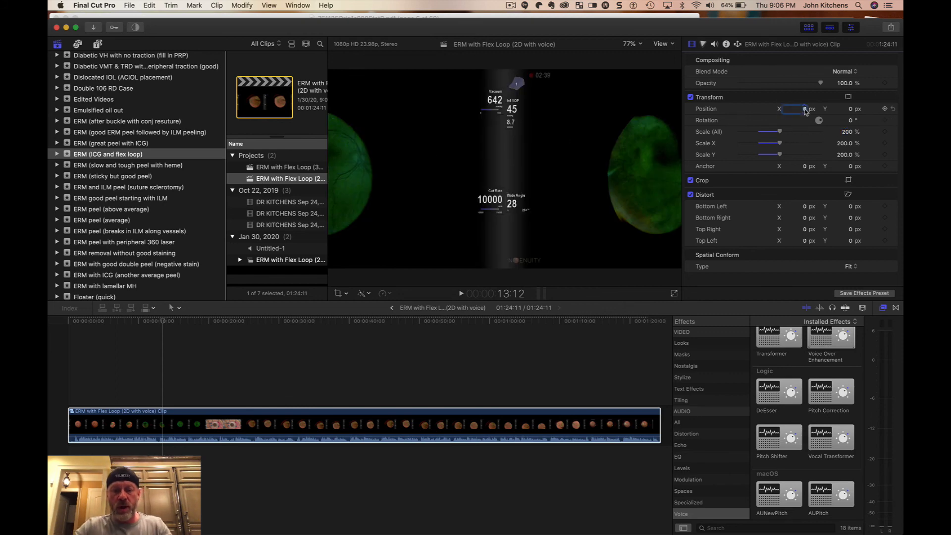
{"action": "type", "text": "960.0"}
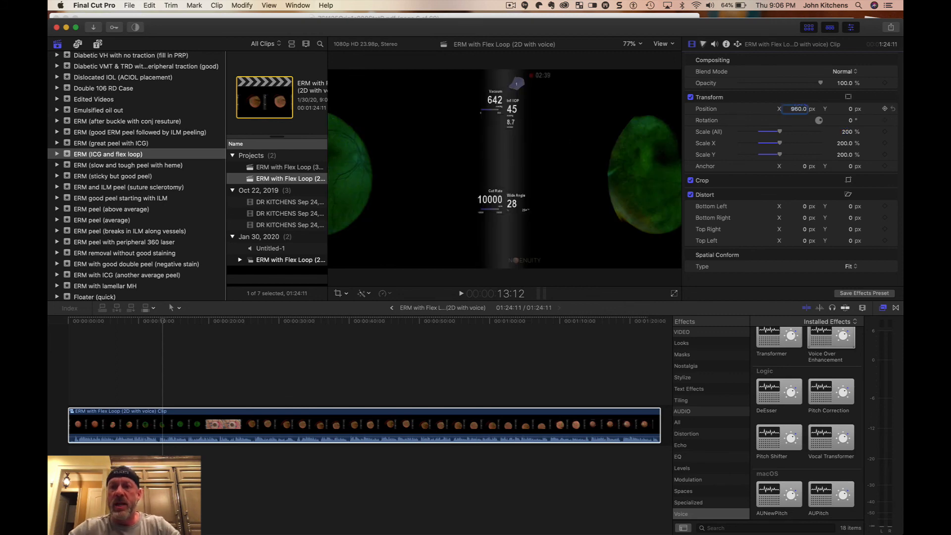
{"action": "key", "text": "Return"}
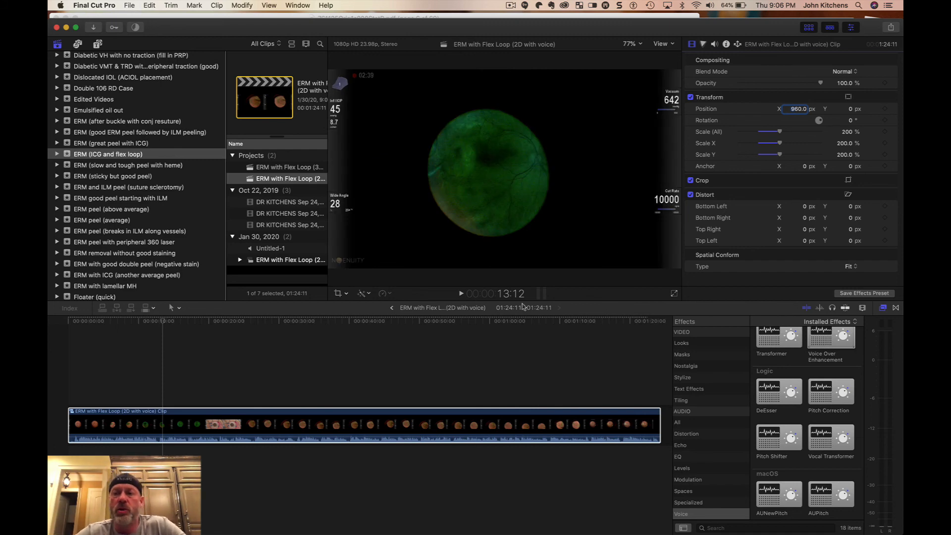
- Render the entire 2D project timeline
{"action": "left_click", "coordinate": [157, 367]}
{"action": "left_click", "coordinate": [193, 416]}
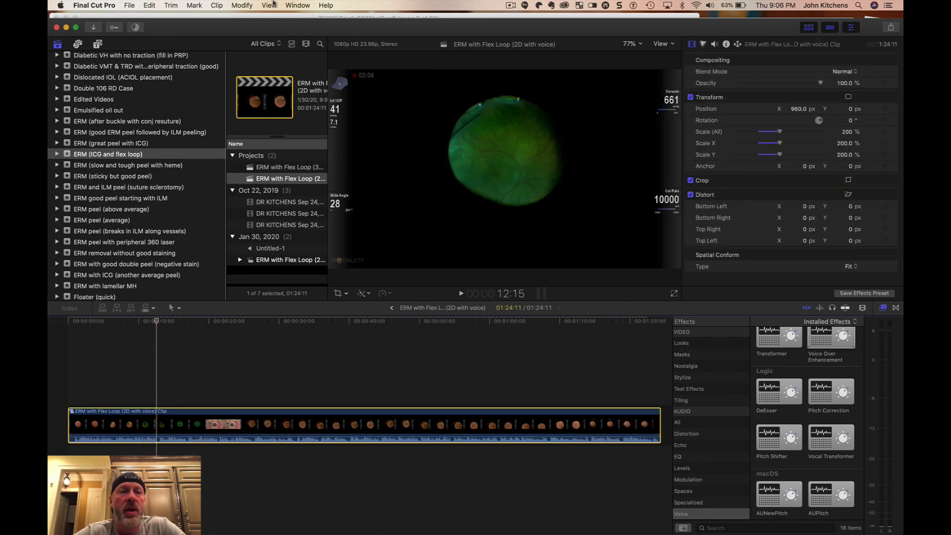
{"action": "left_click", "coordinate": [247, 5]}
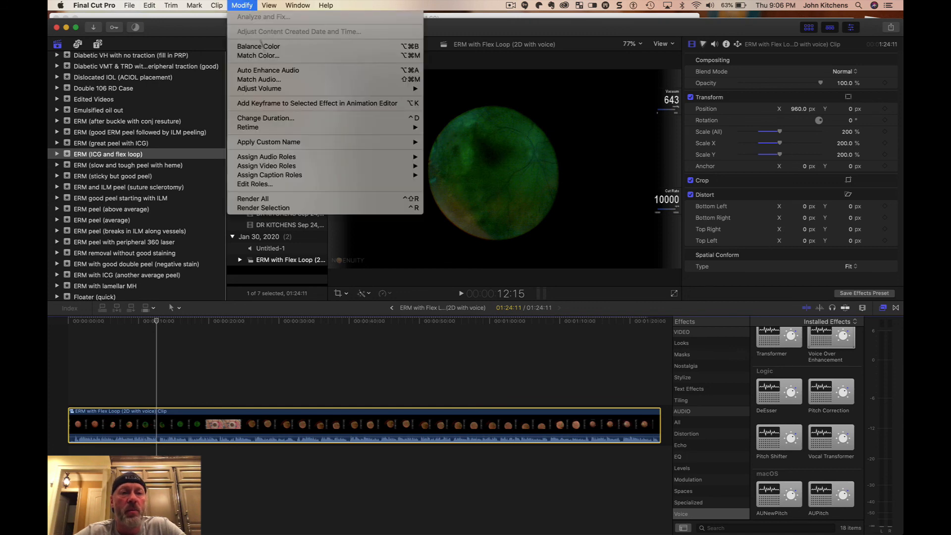
{"action": "left_click", "coordinate": [292, 198]}
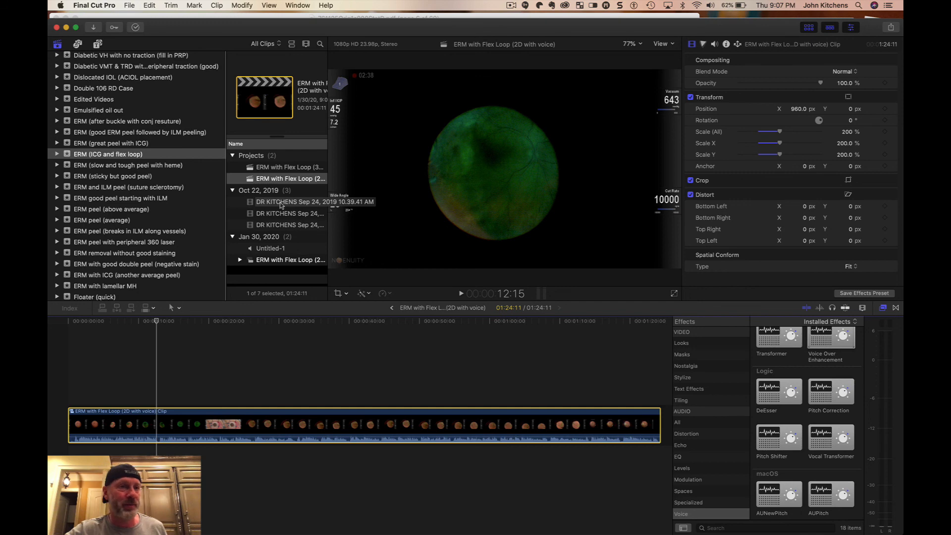
{"action": "left_click", "coordinate": [510, 7]}
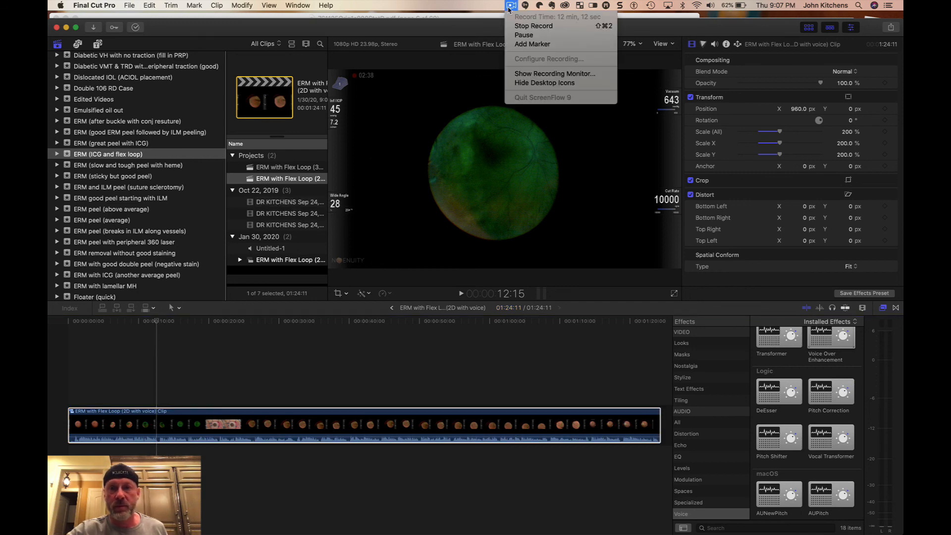